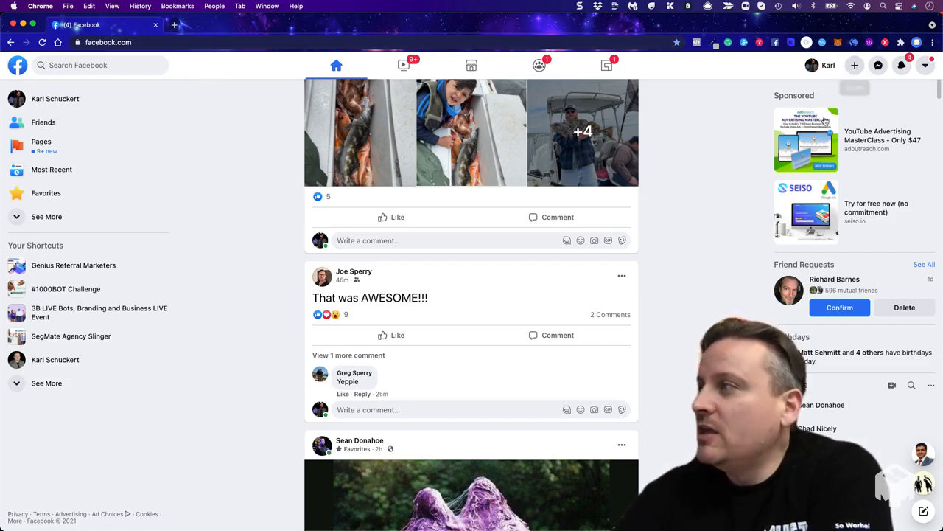
- Start creating a new Facebook Page
click(856, 67)
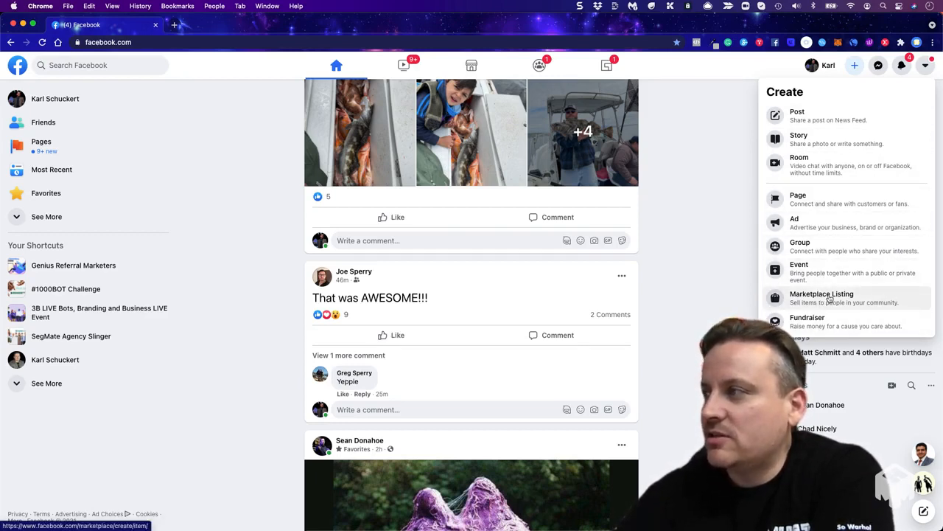
click(805, 205)
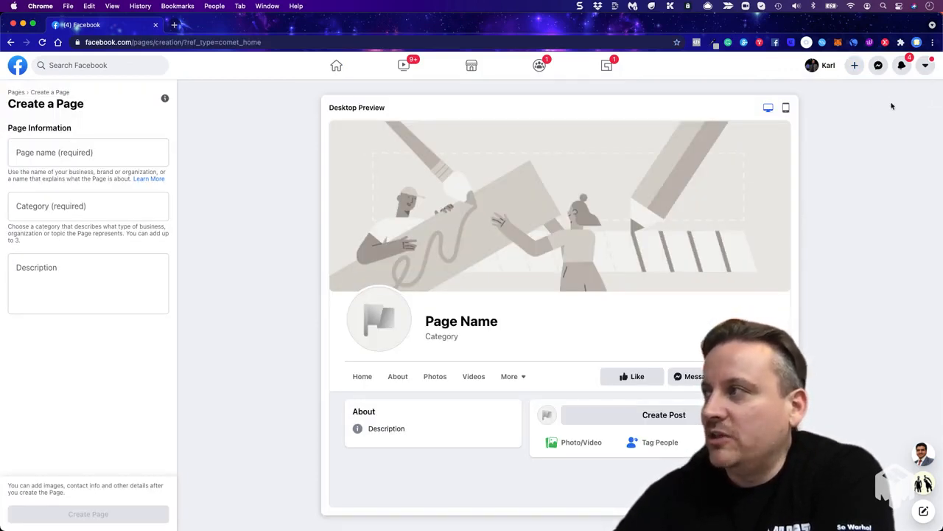
- Turn on Dark Mode in the display settings, and switch Compact Mode off and back on
click(924, 68)
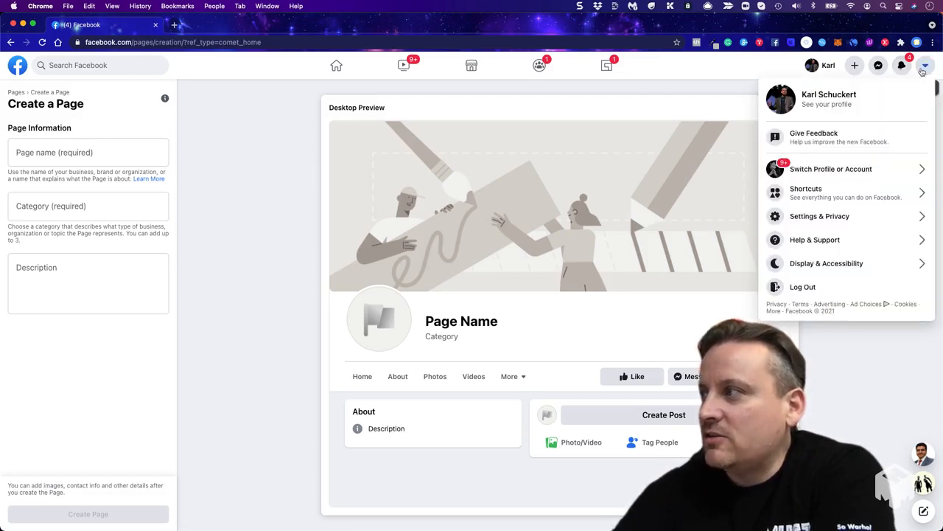
click(830, 268)
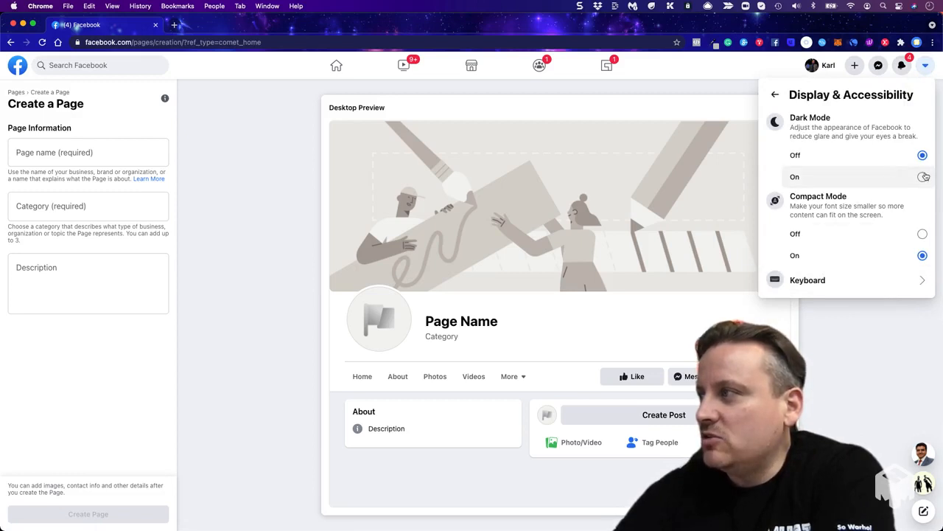
click(924, 177)
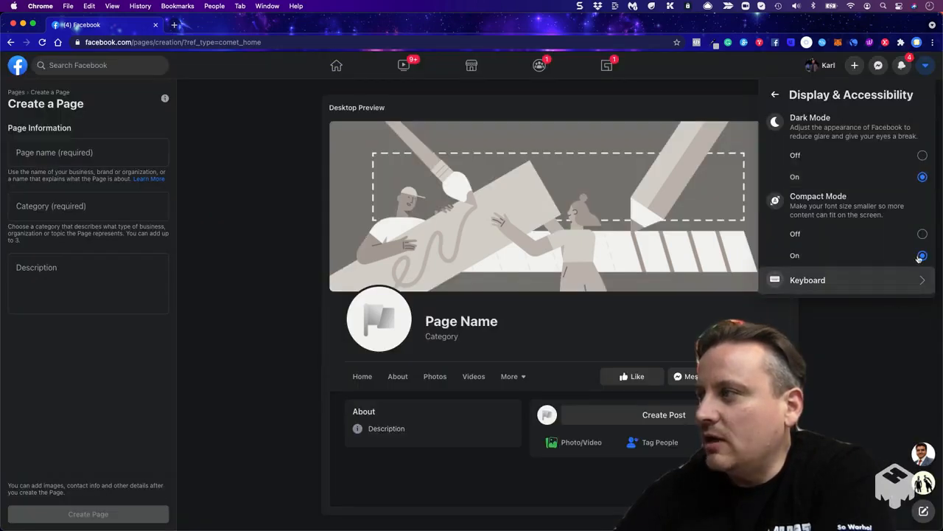
click(922, 234)
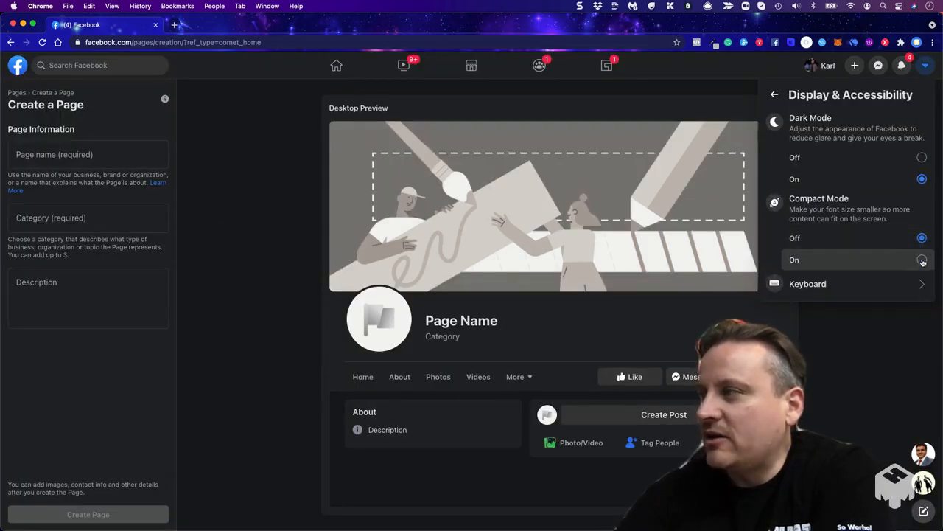
click(922, 259)
click(879, 333)
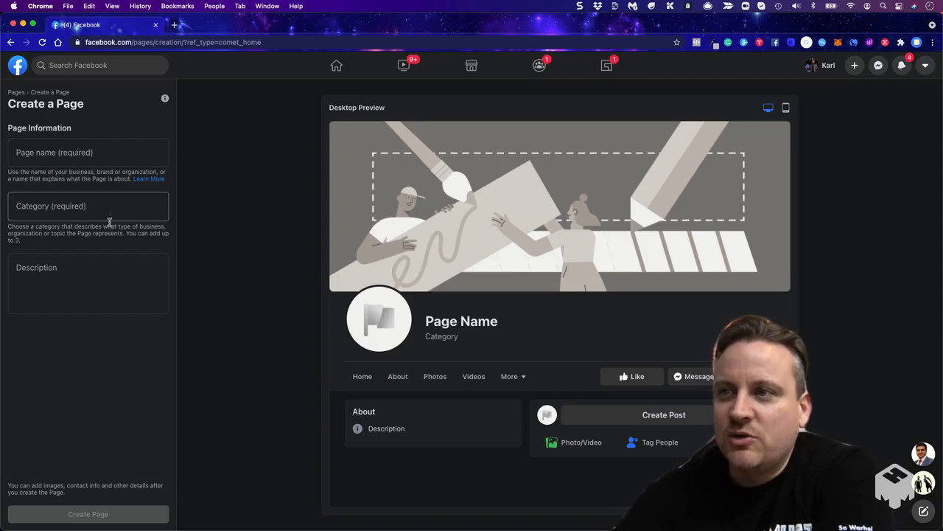
- Name the new Page "Test Page Here" and assign it the Education category
click(79, 164)
text(Test )
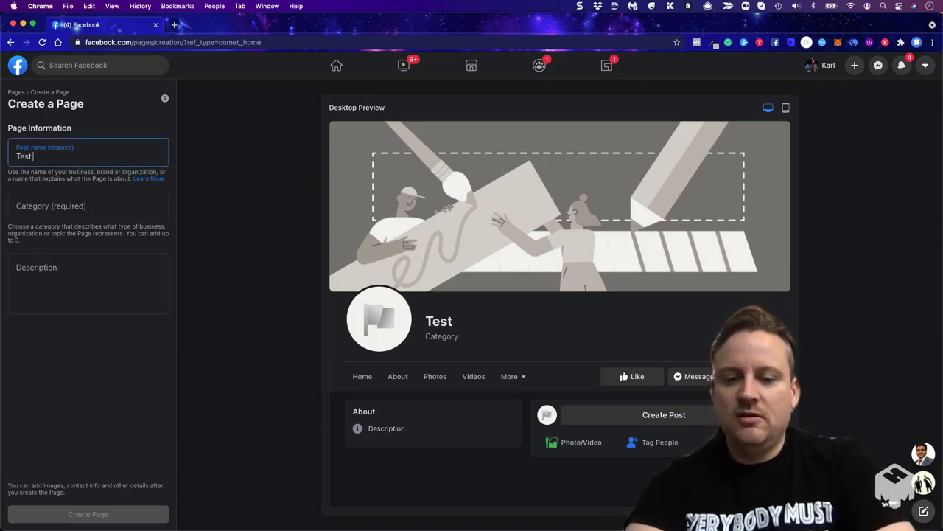
text(Page Here)
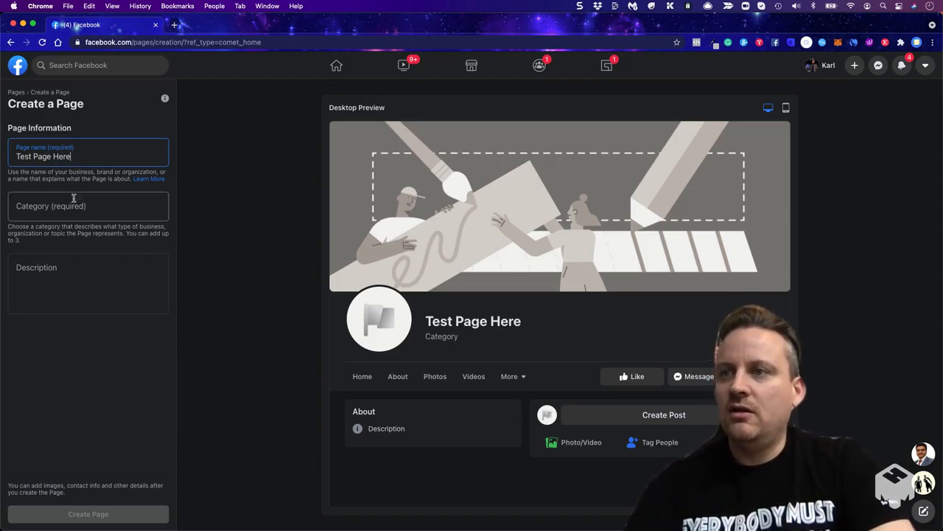
click(71, 200)
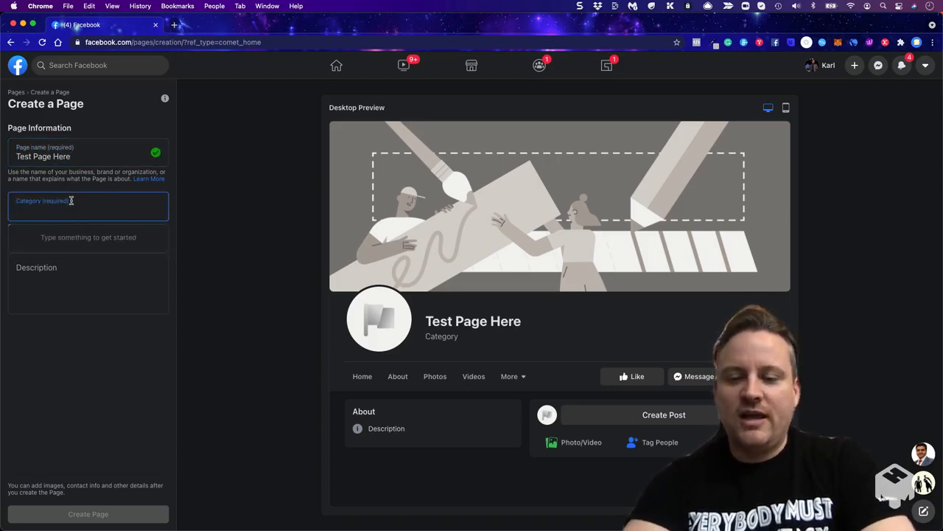
text(Educat)
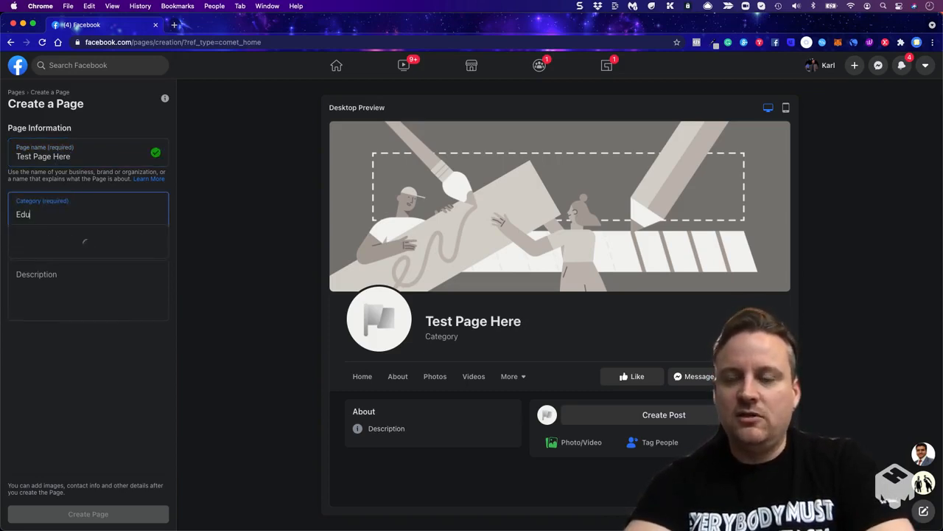
click(67, 243)
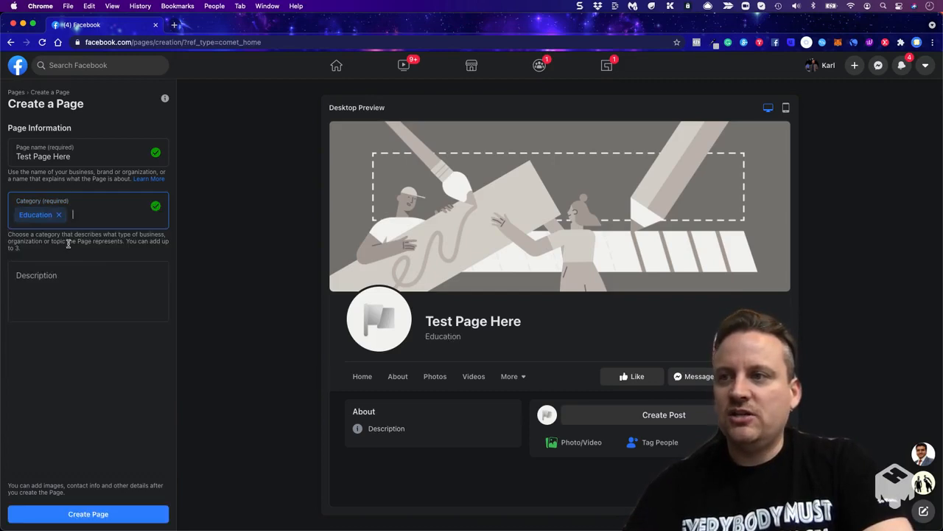
- Enter the description "This is just a test for training..." and create the Page
click(101, 292)
text(This is )
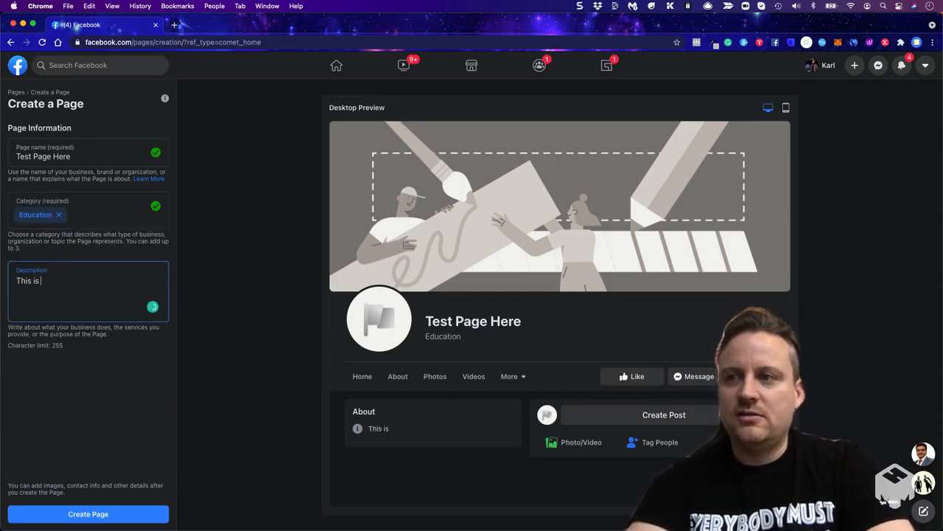
text(just a test fo)
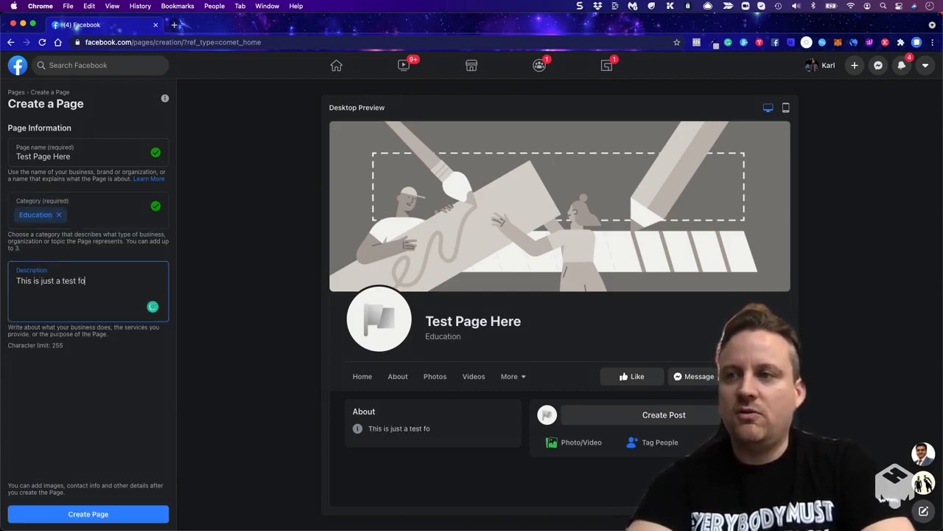
text(r training...)
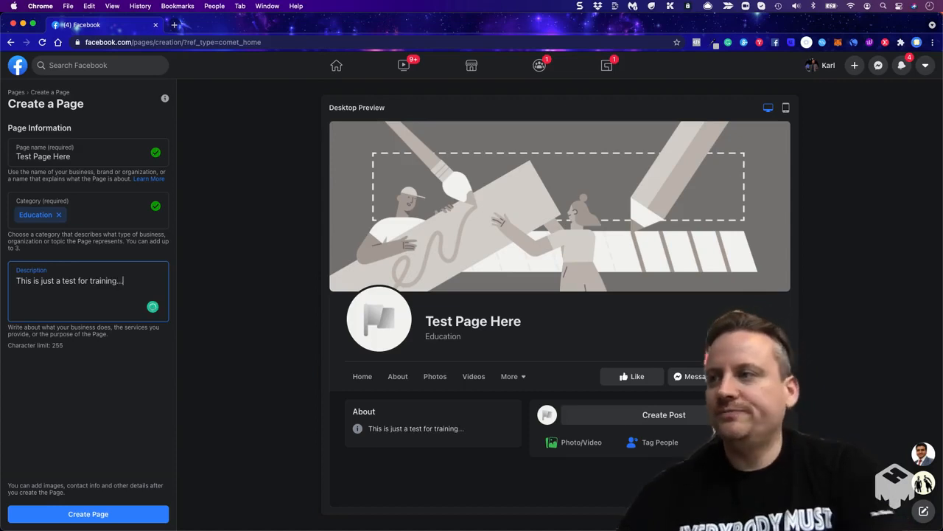
click(89, 514)
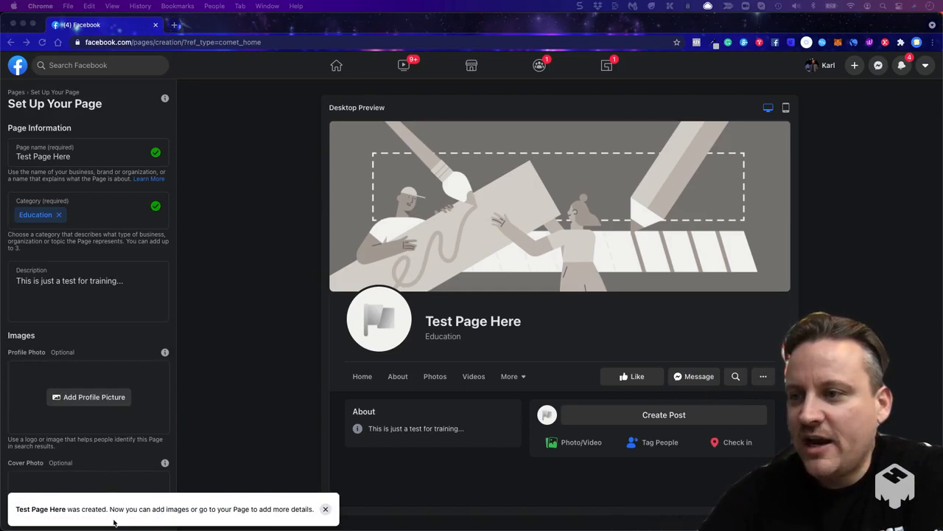
click(478, 162)
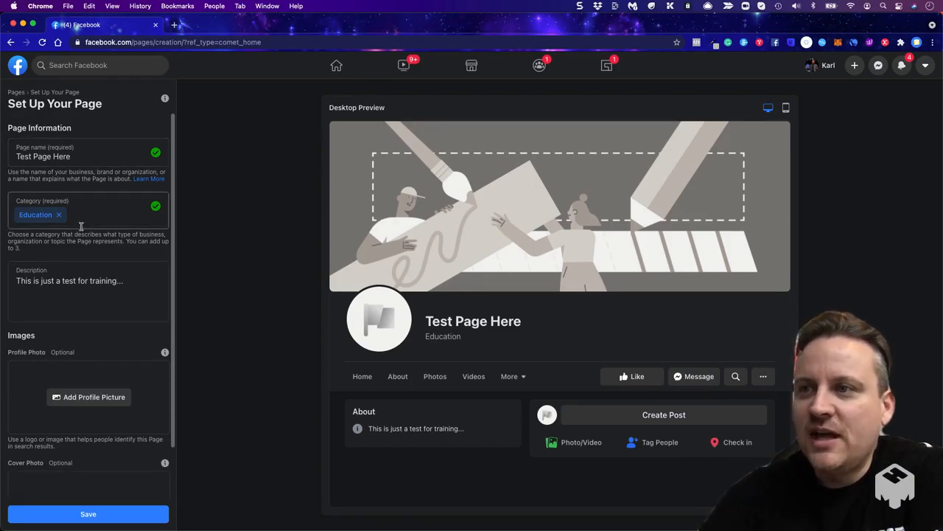
scroll(78, 330, down, 2)
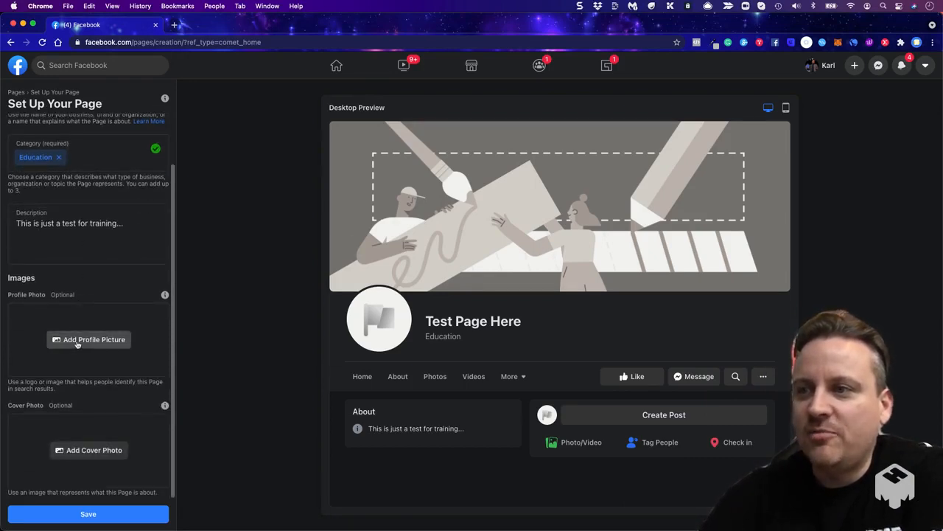
click(77, 344)
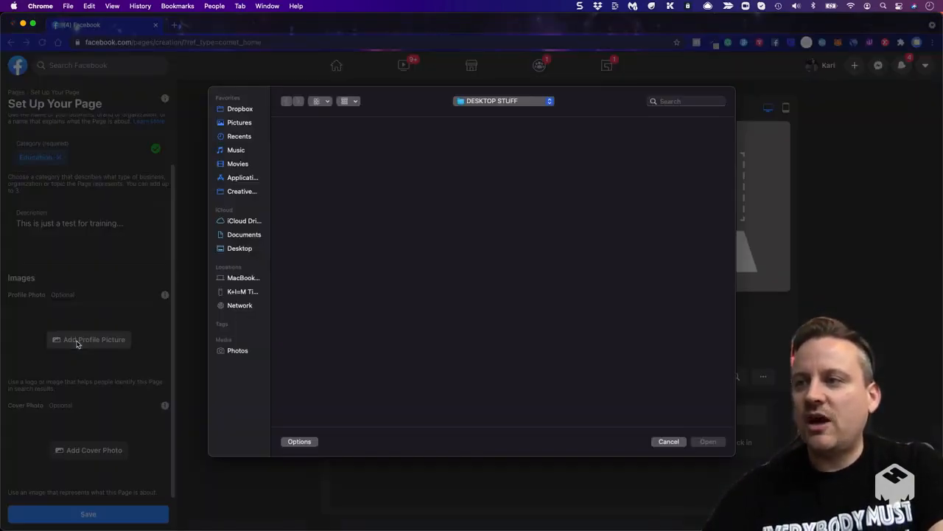
click(669, 103)
text(karl)
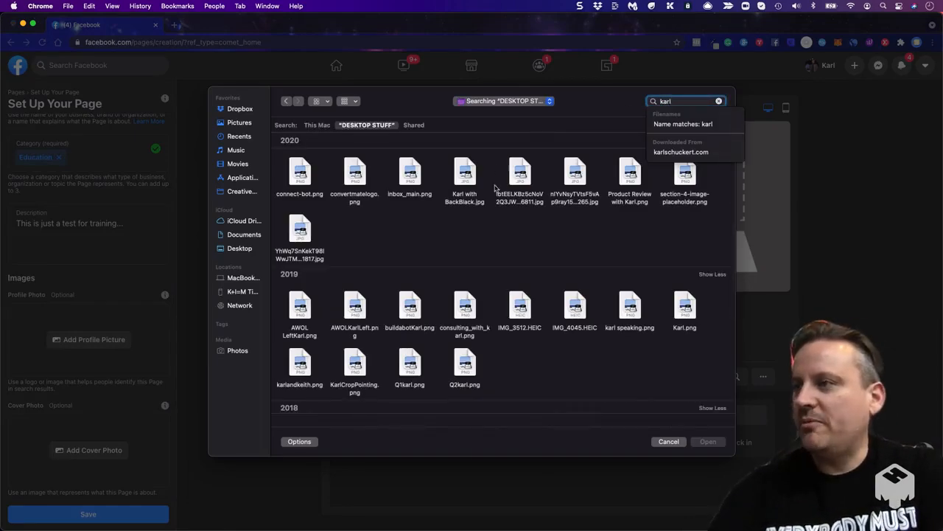
double_click(464, 177)
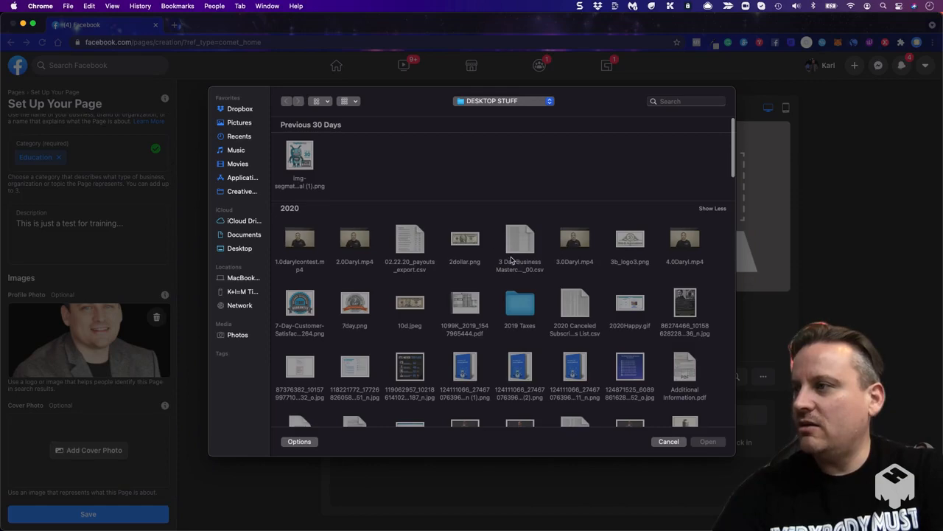
- Use the two-dollar bill image as the cover photo, adjust its position slightly and save the Page setup
double_click(473, 241)
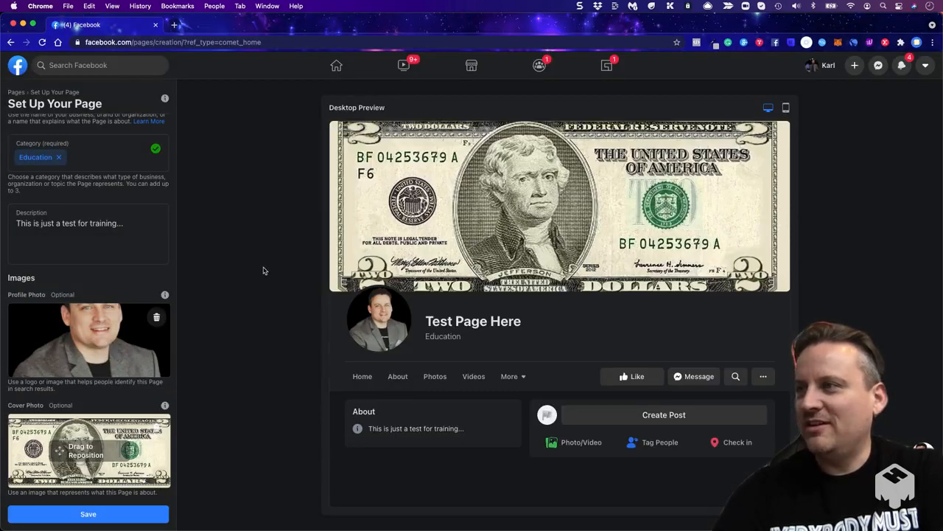
drag(119, 445, 122, 451)
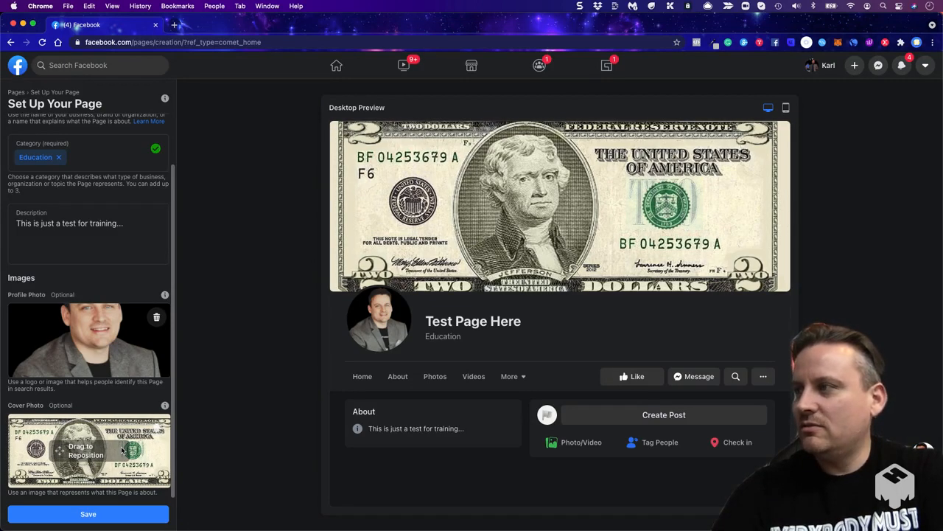
click(107, 514)
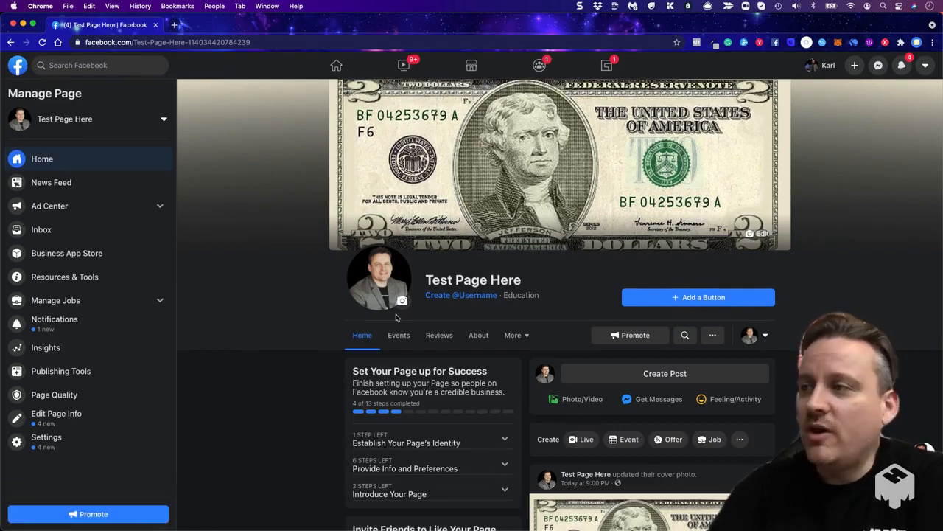
- Create the Page username "testpagebusiness121", after first trying "testpagebusiness"
click(475, 295)
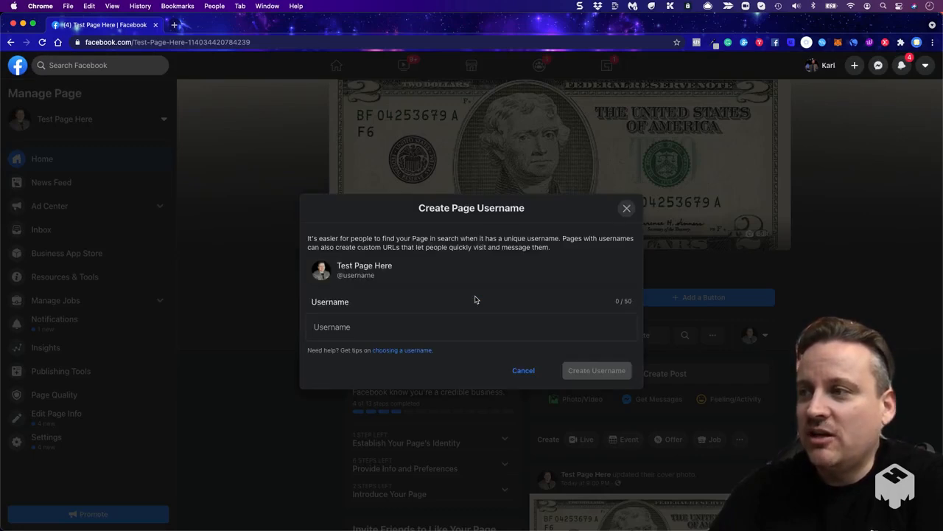
click(378, 330)
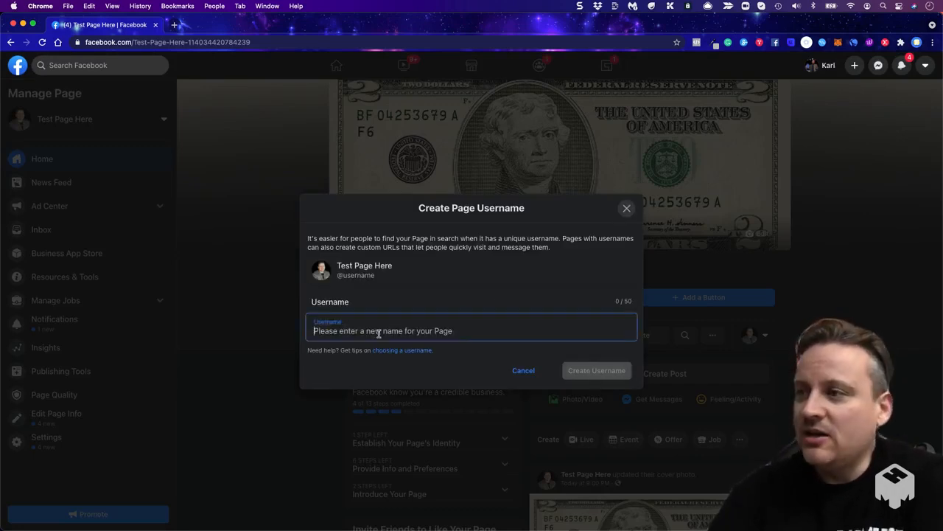
text(te)
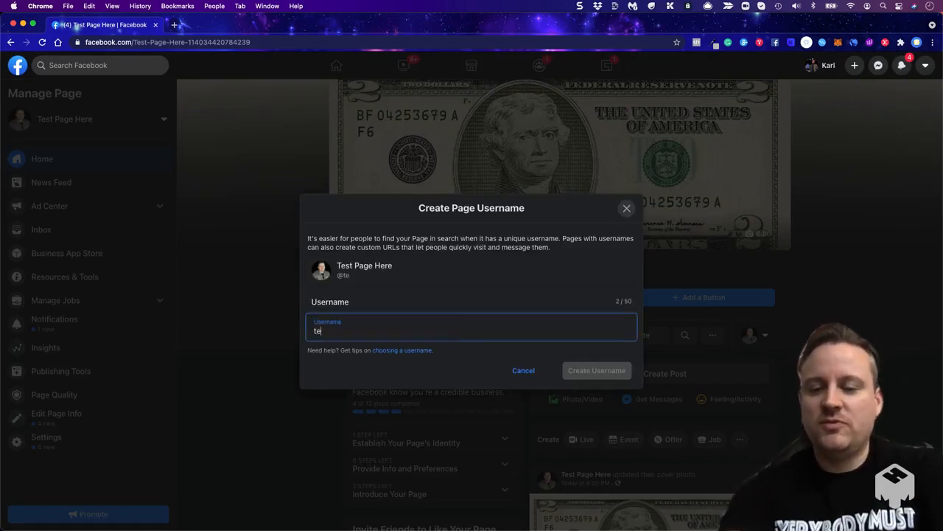
text(stpagebusiness)
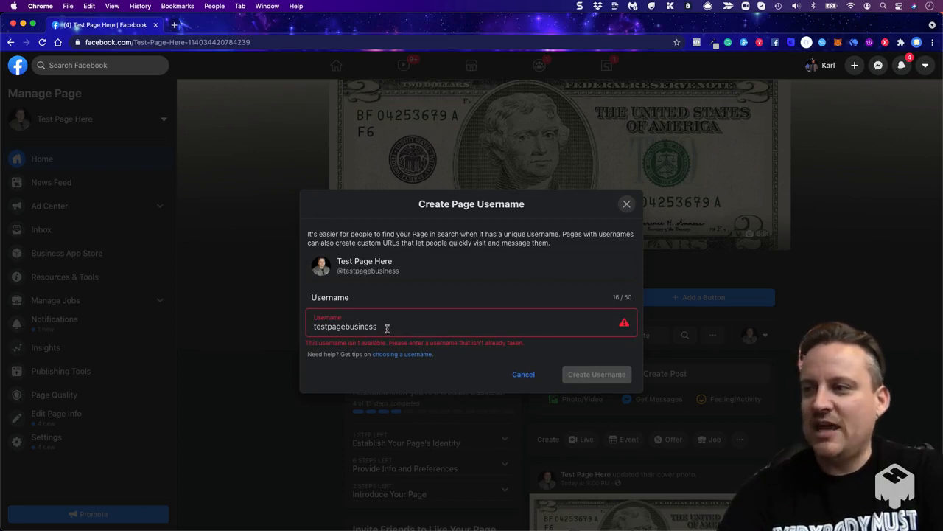
text(121)
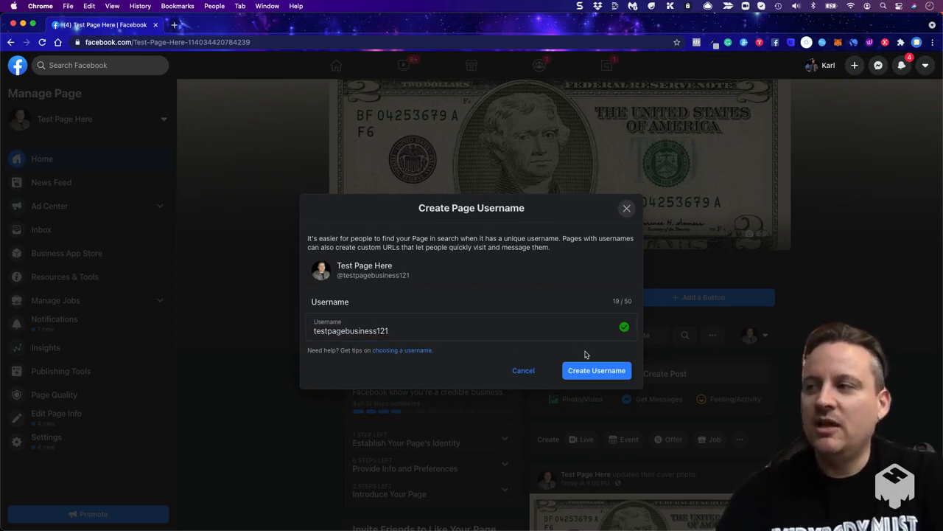
click(586, 376)
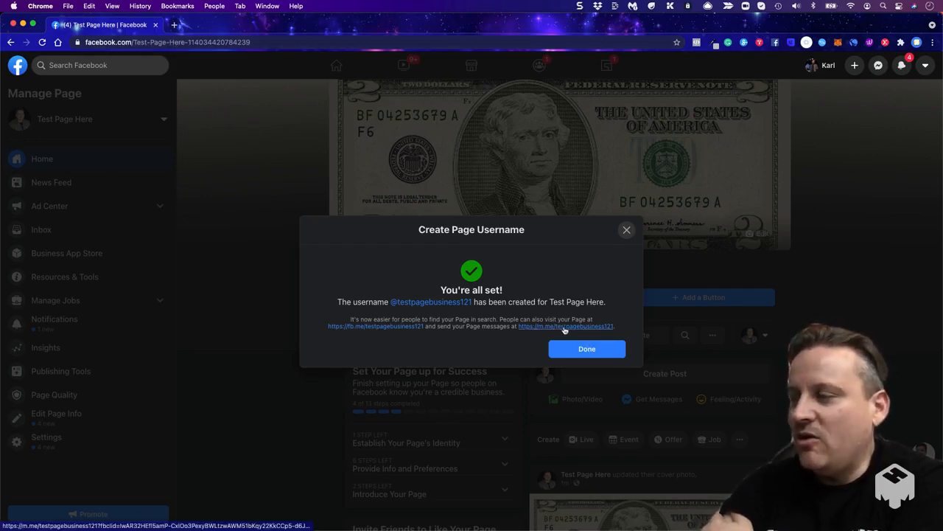
- Open the Page through its new fb.me username link and look over its setup checklist, posts and business tools
click(390, 327)
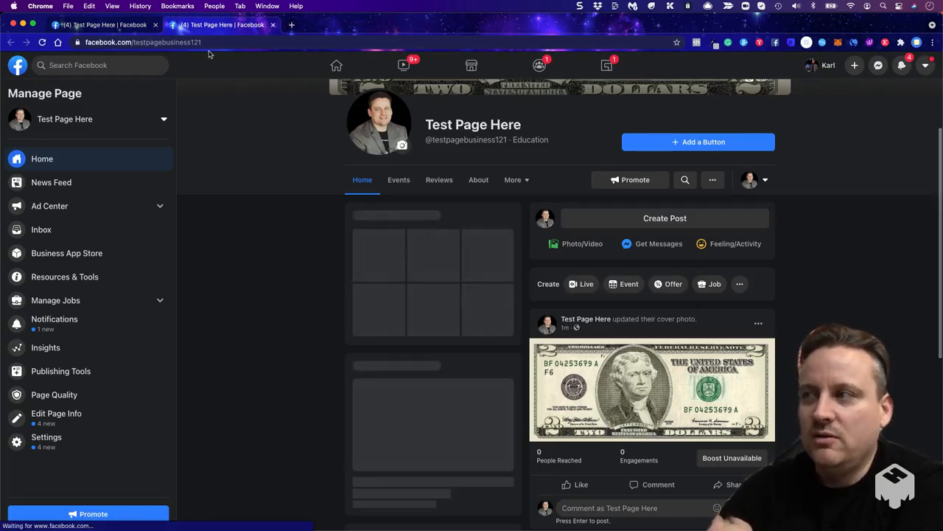
scroll(250, 295, down, 2)
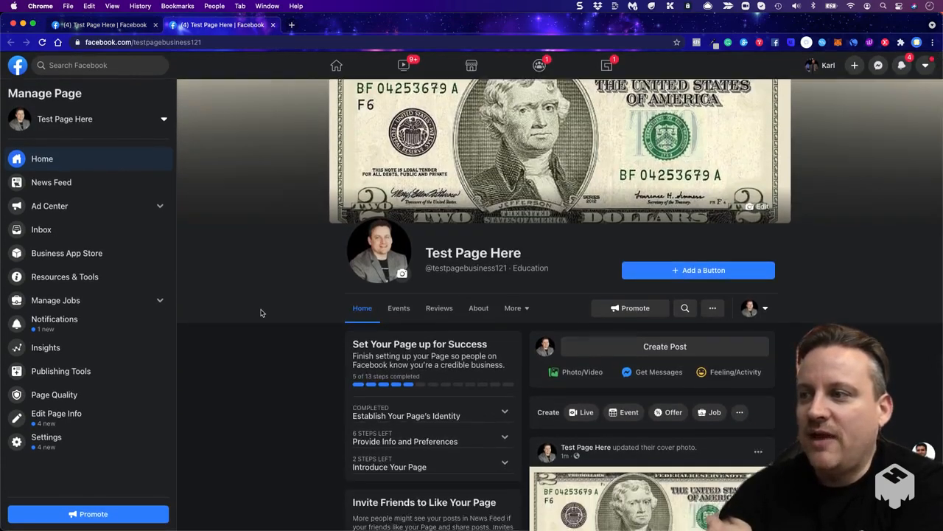
scroll(260, 312, down, 2)
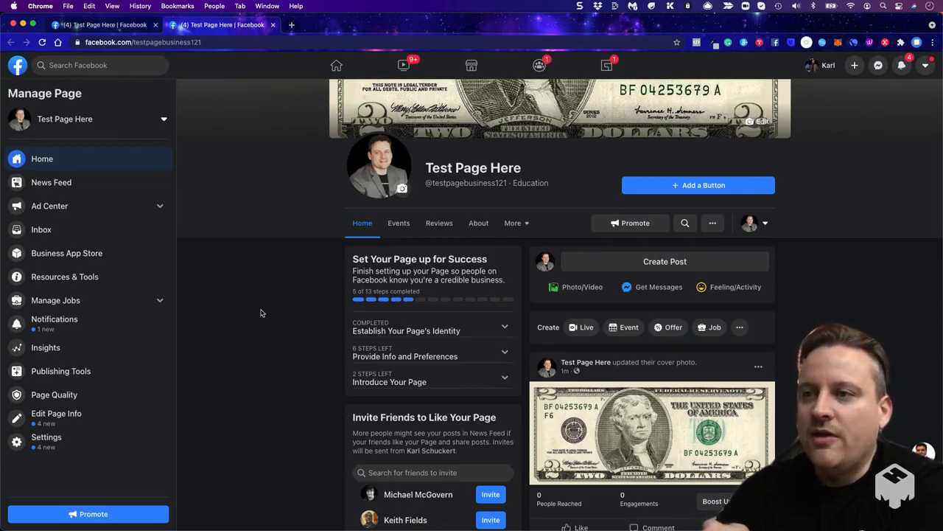
scroll(304, 323, down, 4)
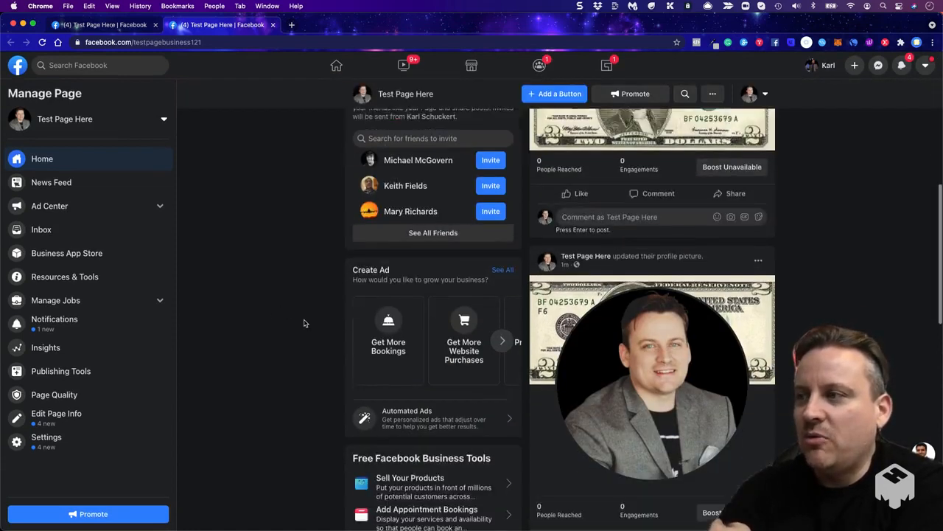
scroll(304, 323, up, 8)
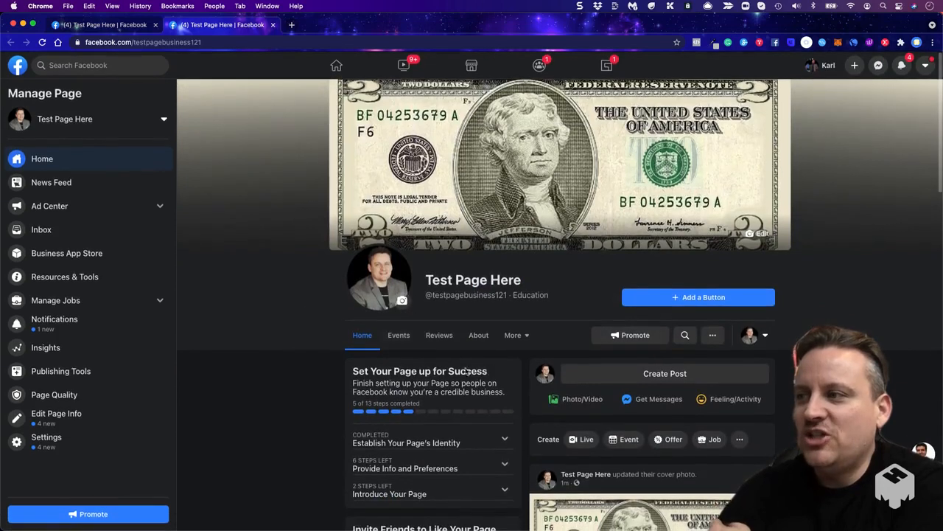
- Open the Page's tab editing settings and look over the list of available tabs
click(522, 336)
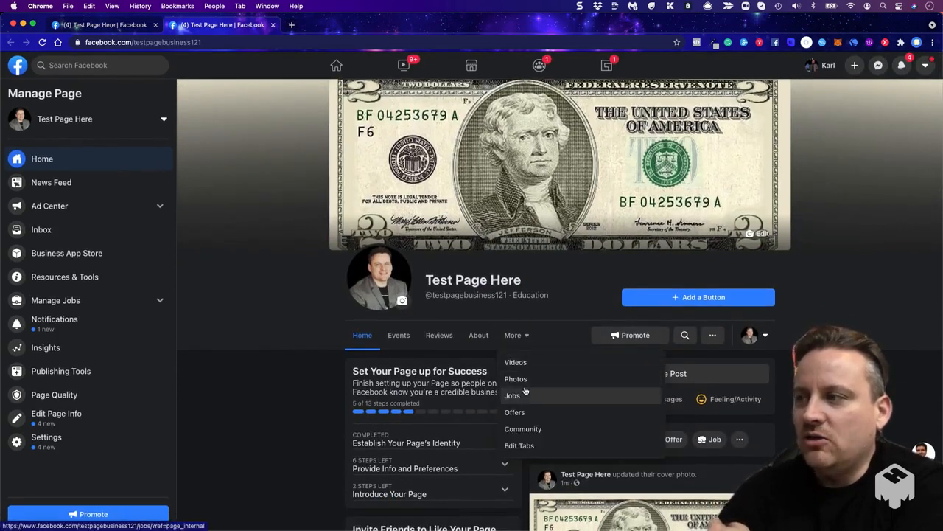
click(520, 446)
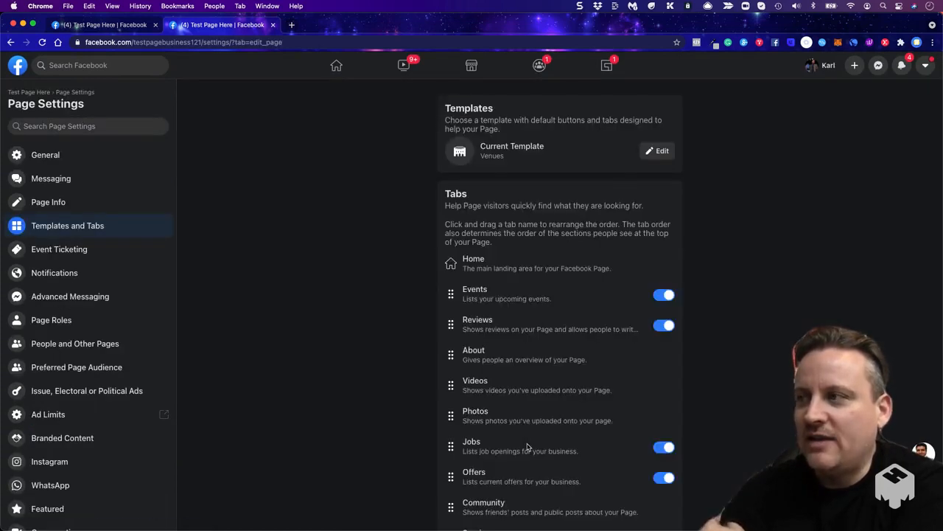
scroll(545, 370, down, 3)
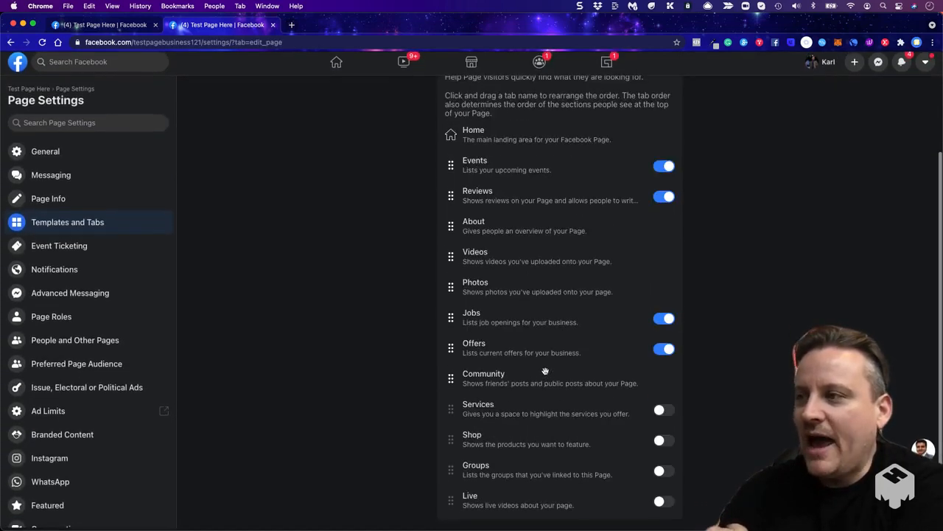
scroll(541, 391, up, 1)
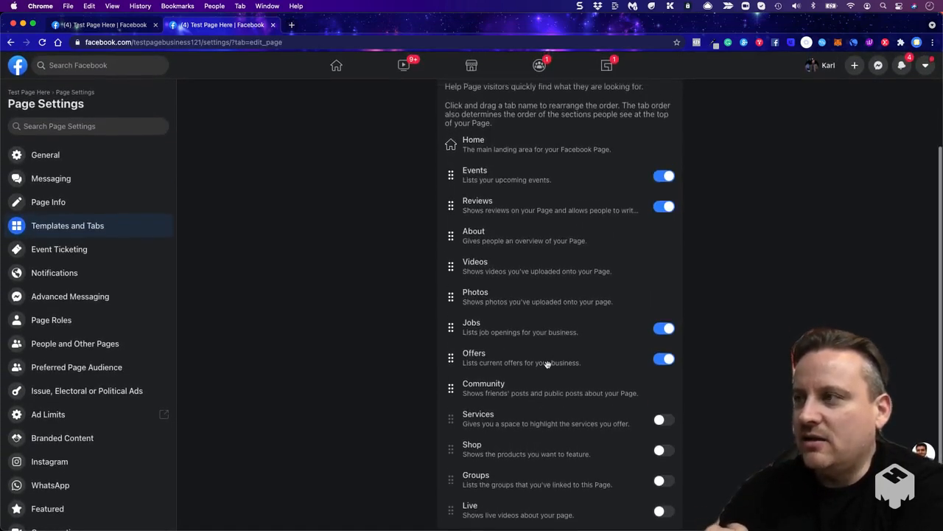
- Turn off the Events, Reviews, Jobs and Offers tabs in the Page's Venues template
click(667, 181)
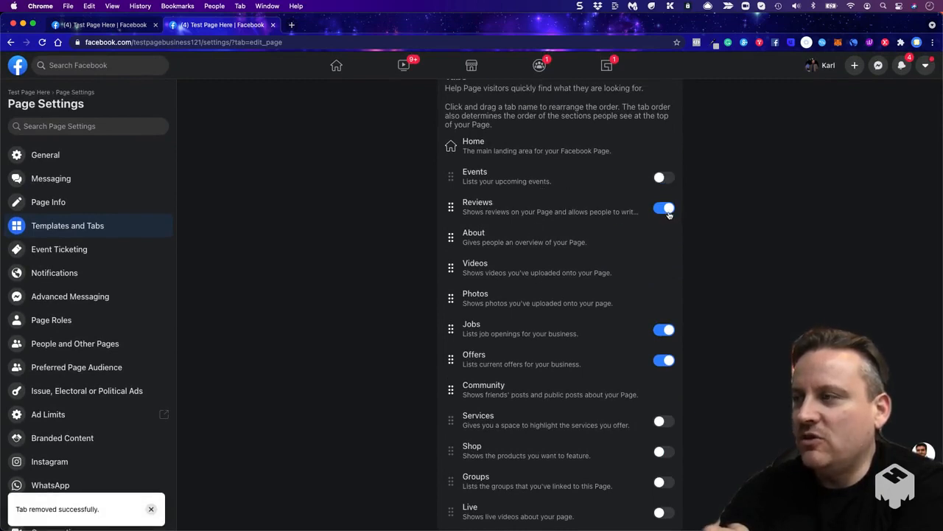
click(667, 210)
scroll(602, 246, down, 1)
click(663, 317)
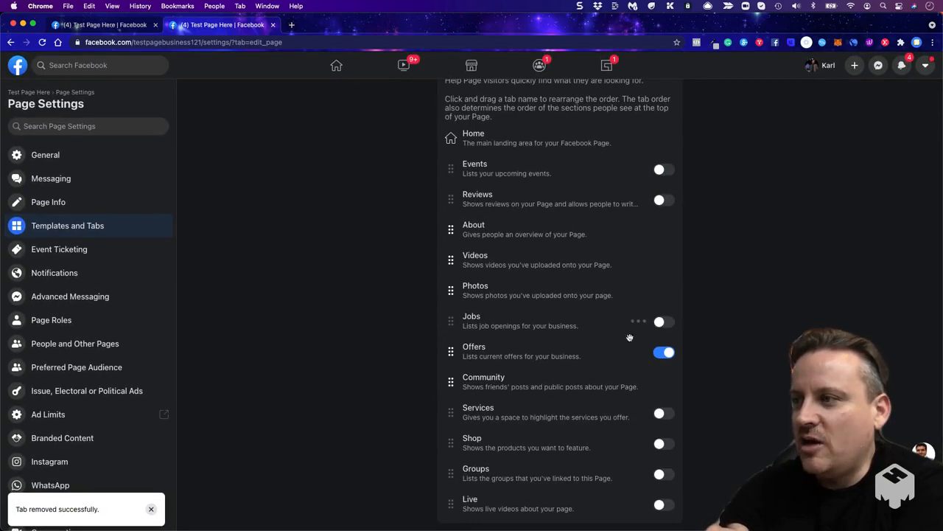
click(661, 350)
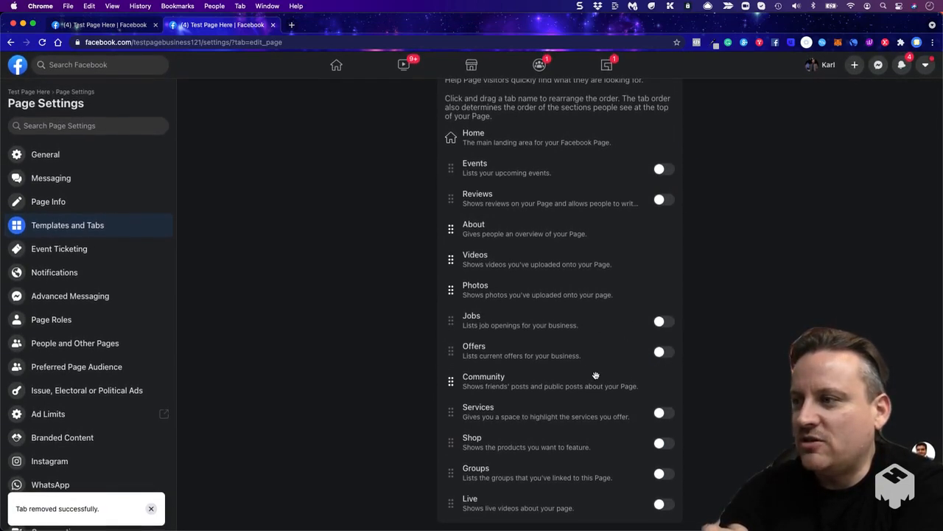
- Choose the Business template for the Page, preview its additional tabs and apply it
scroll(546, 392, up, 3)
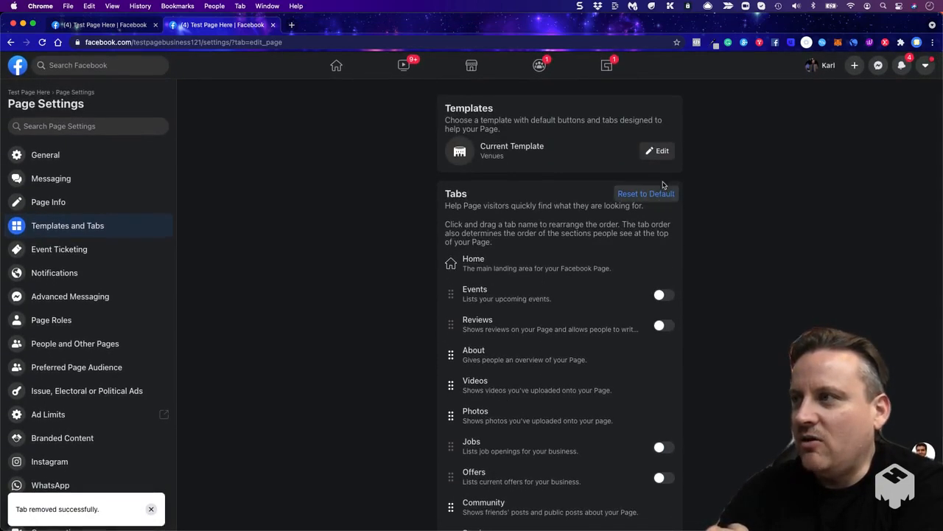
click(660, 153)
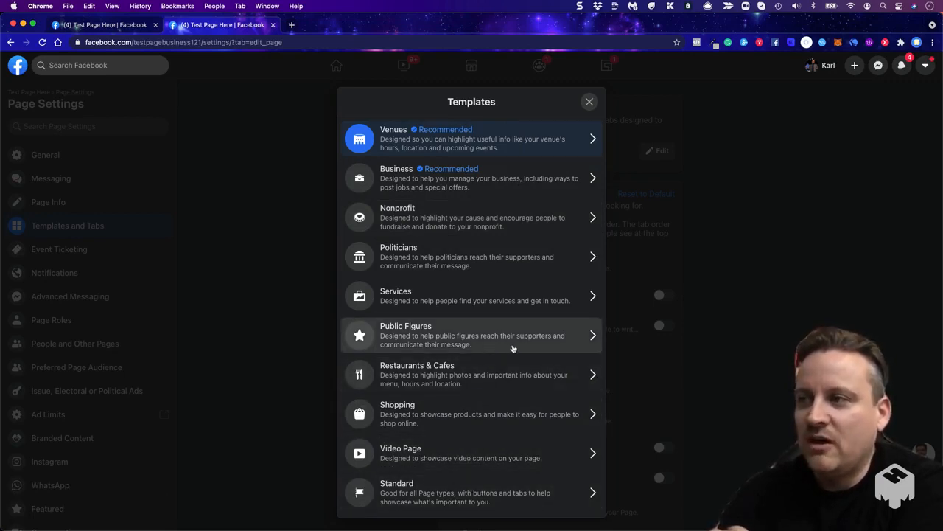
click(527, 185)
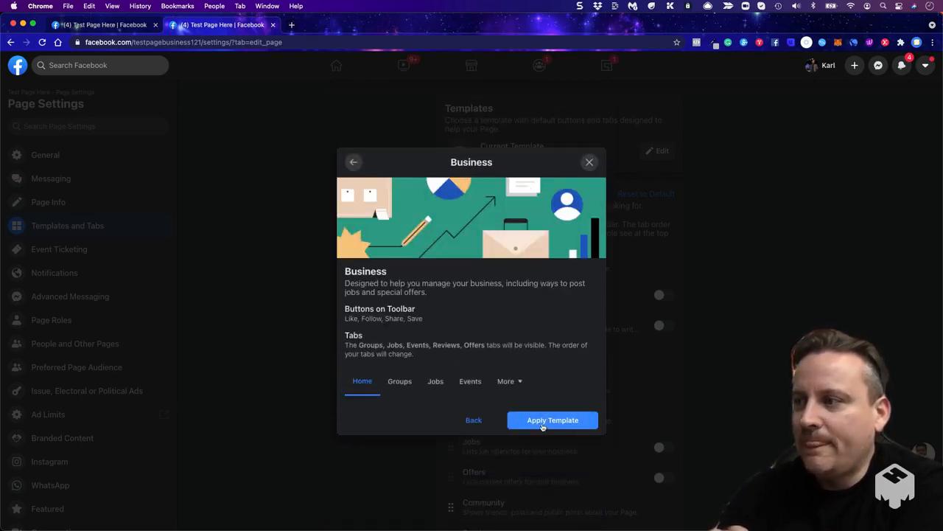
click(514, 384)
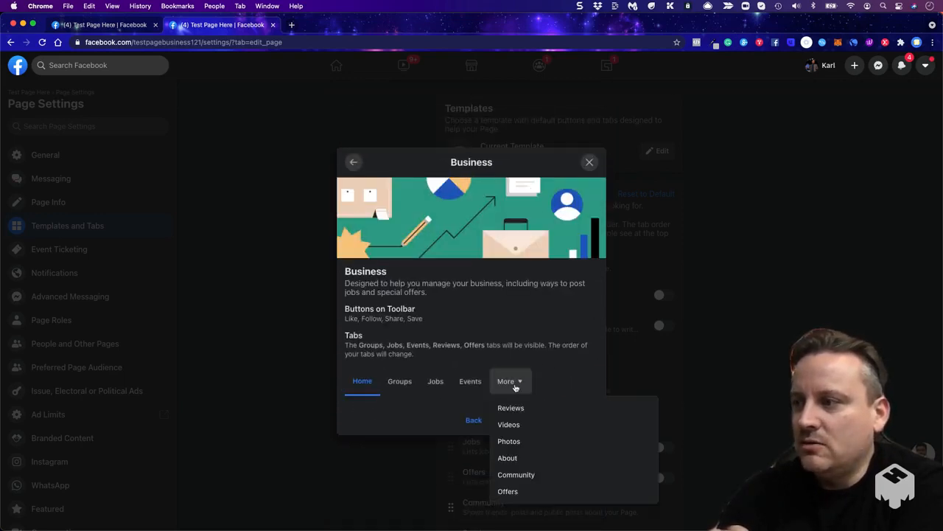
click(543, 329)
click(542, 420)
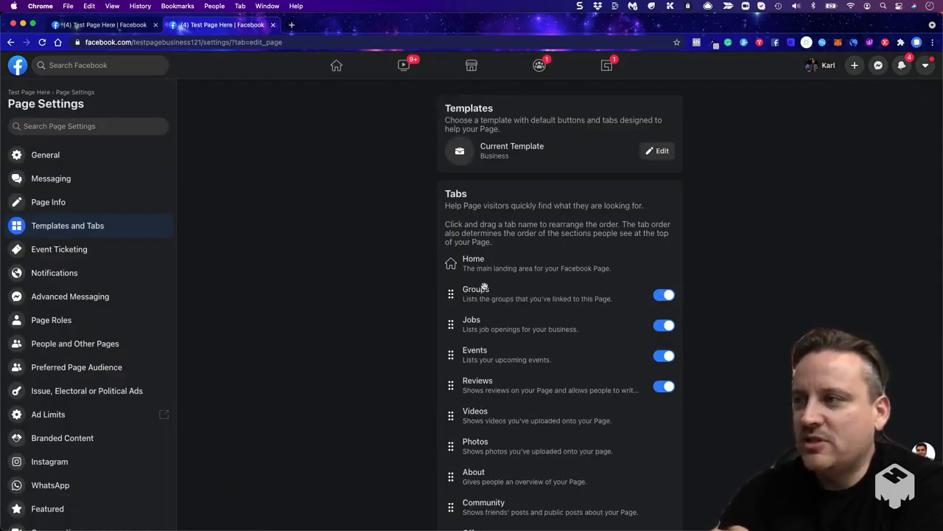
- Turn off the Groups, Jobs, Events, Reviews and Offers tabs of the Business template
click(665, 299)
click(663, 327)
click(663, 358)
click(662, 389)
scroll(661, 388, down, 3)
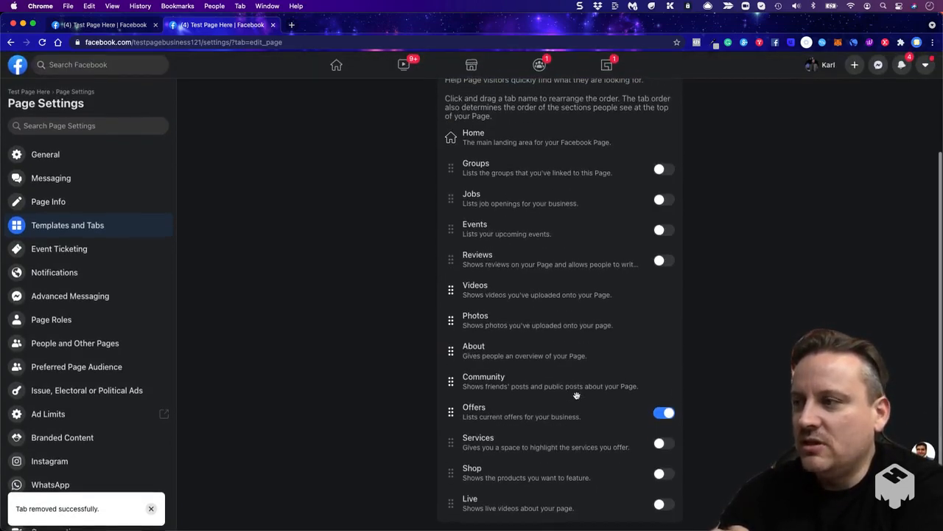
click(661, 415)
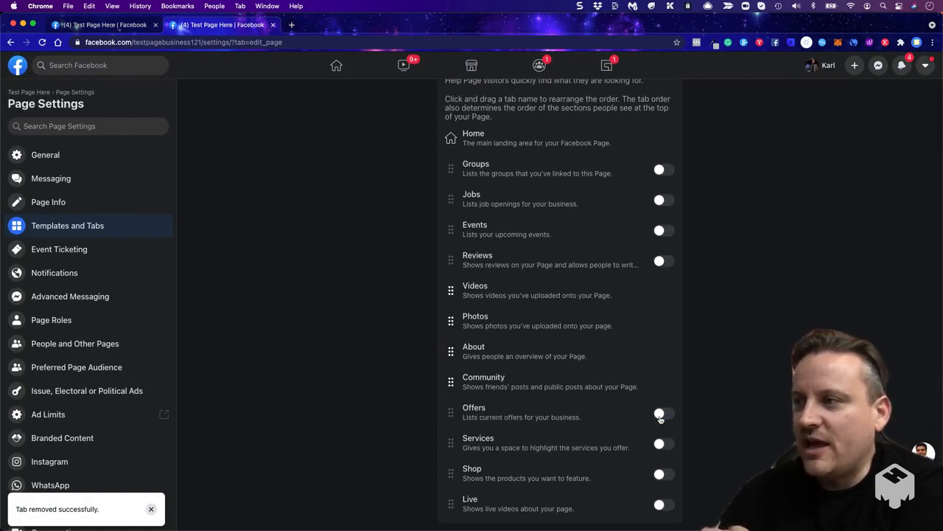
- Open the Page Info settings and skim all their sections, from price range and hours back to the general details
scroll(243, 235, up, 3)
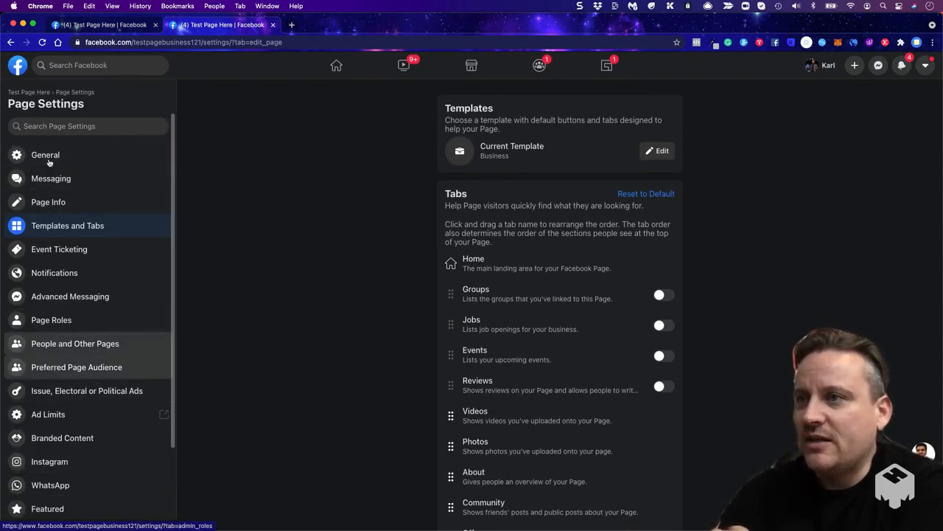
click(53, 205)
scroll(381, 230, down, 15)
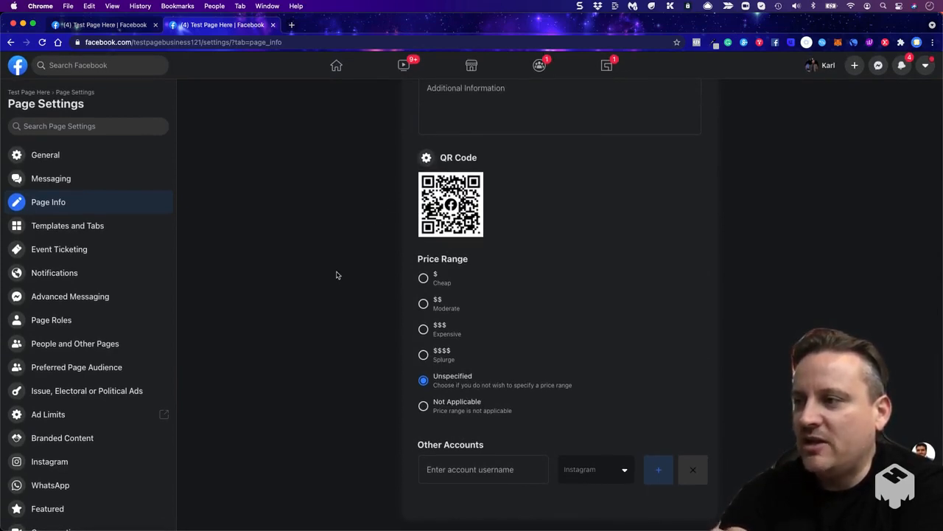
scroll(336, 275, up, 10)
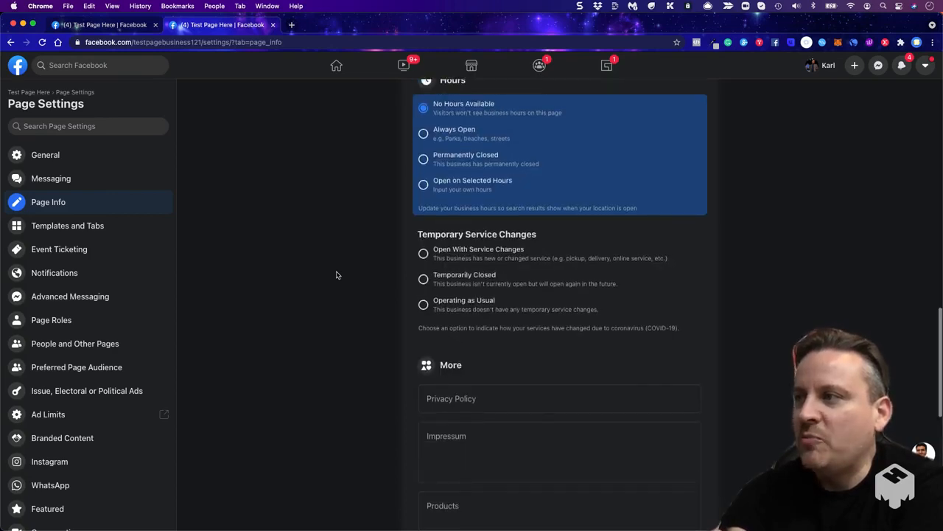
scroll(432, 379, up, 8)
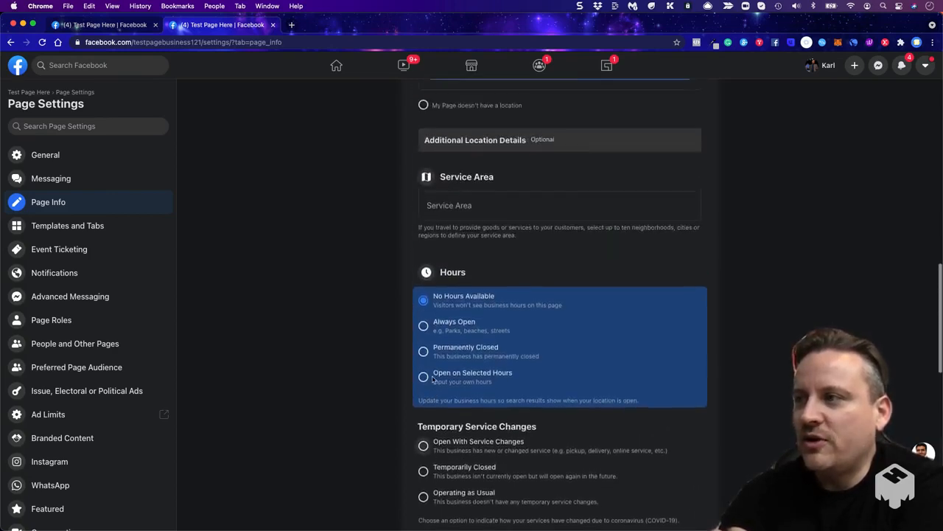
scroll(433, 379, up, 15)
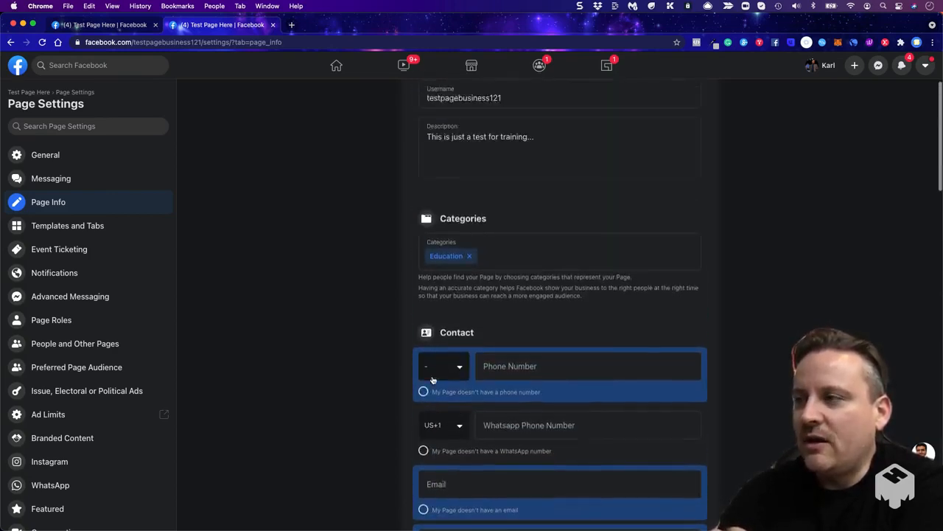
scroll(370, 233, up, 2)
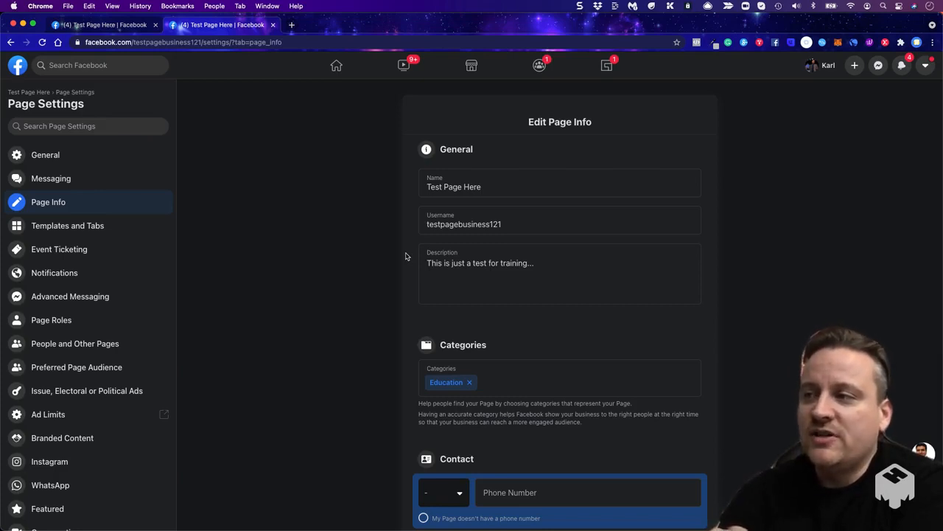
- Examine the Page's Description and Categories fields and their guidance without editing them
click(438, 259)
drag(535, 264, 420, 263)
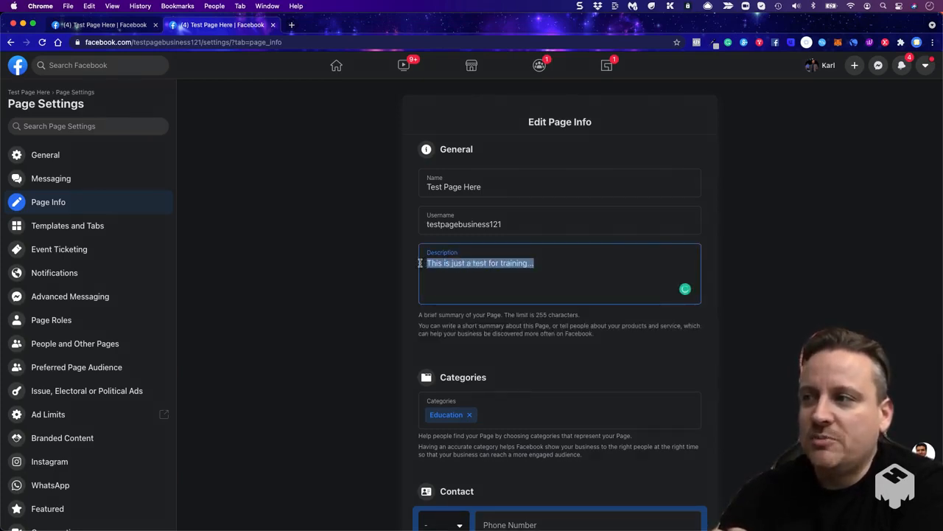
click(393, 266)
click(522, 284)
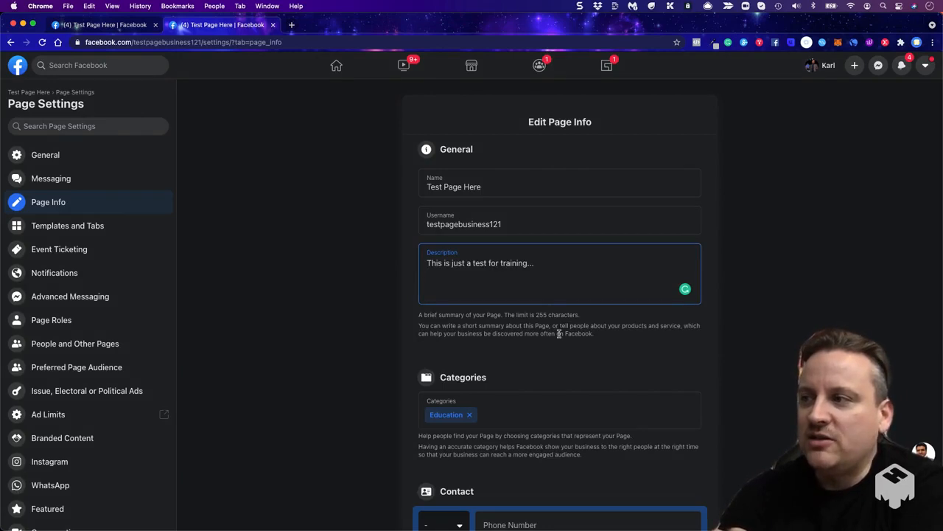
click(536, 319)
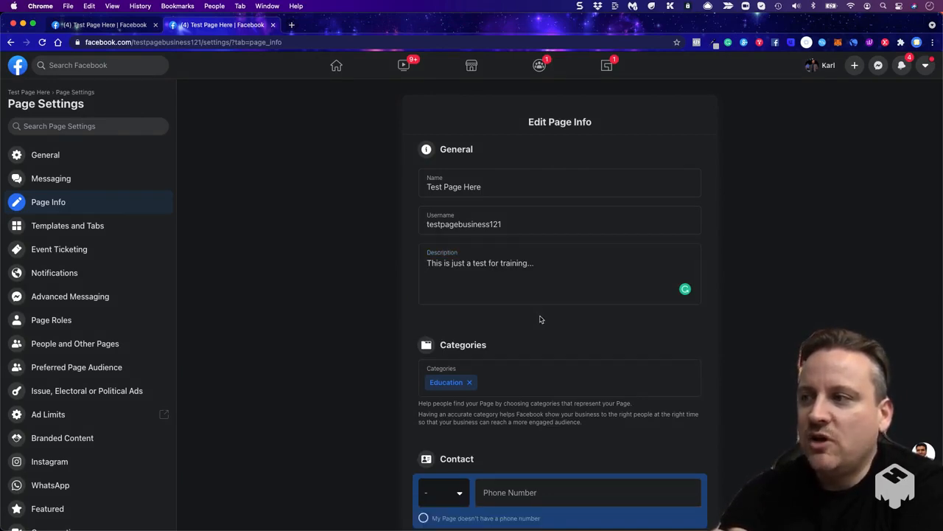
click(498, 275)
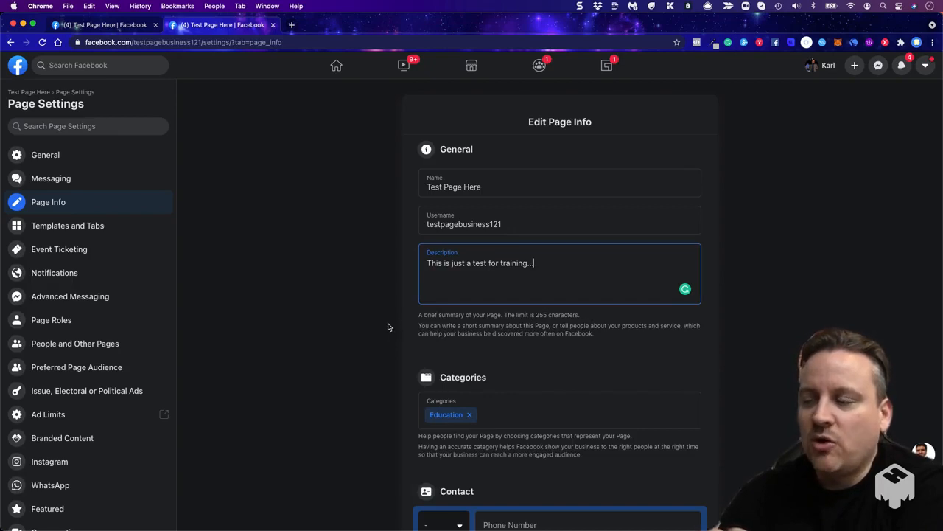
click(341, 352)
scroll(346, 352, down, 2)
click(493, 319)
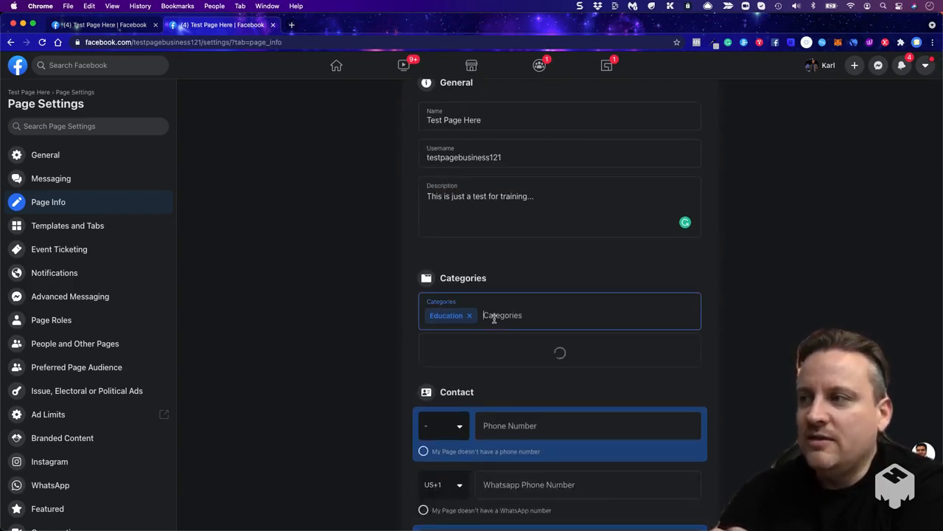
click(340, 336)
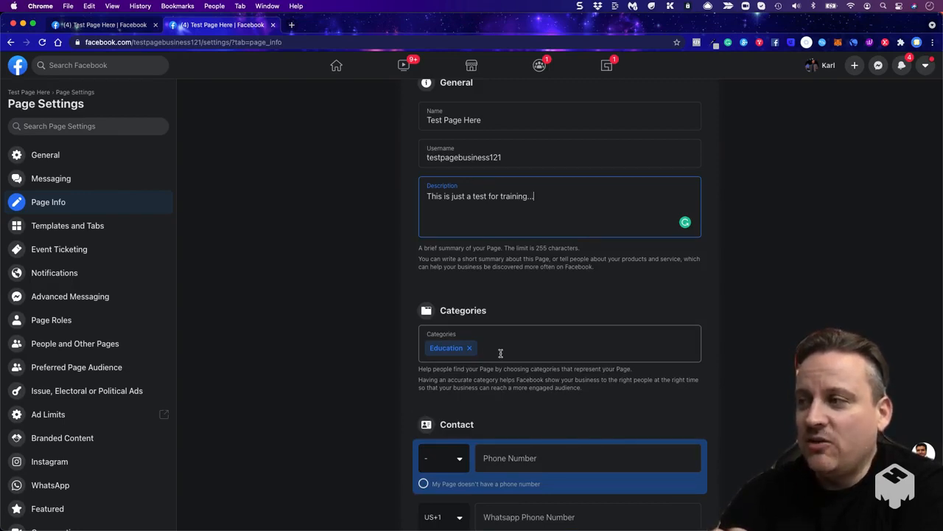
- Review the Page Info fields for contact details, location, service area, hours, temporary service changes and additional information
scroll(500, 351, down, 1)
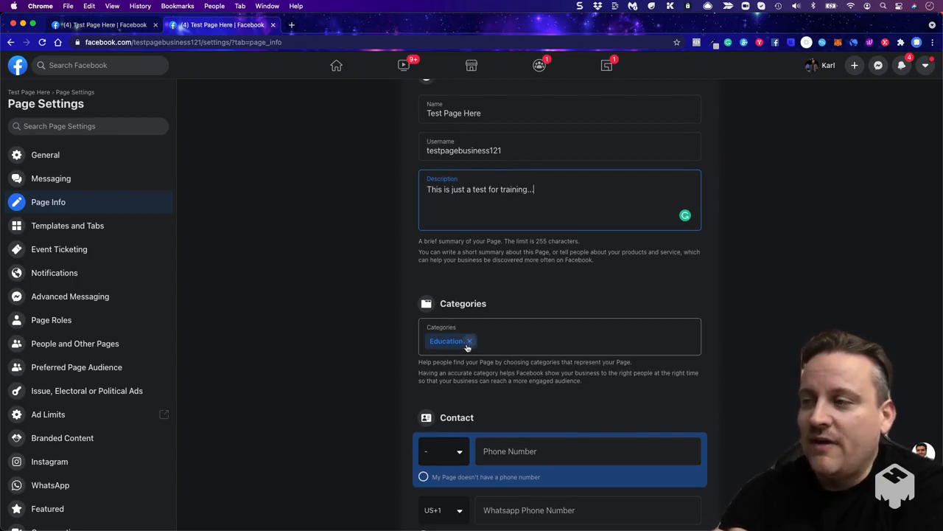
scroll(361, 328, down, 5)
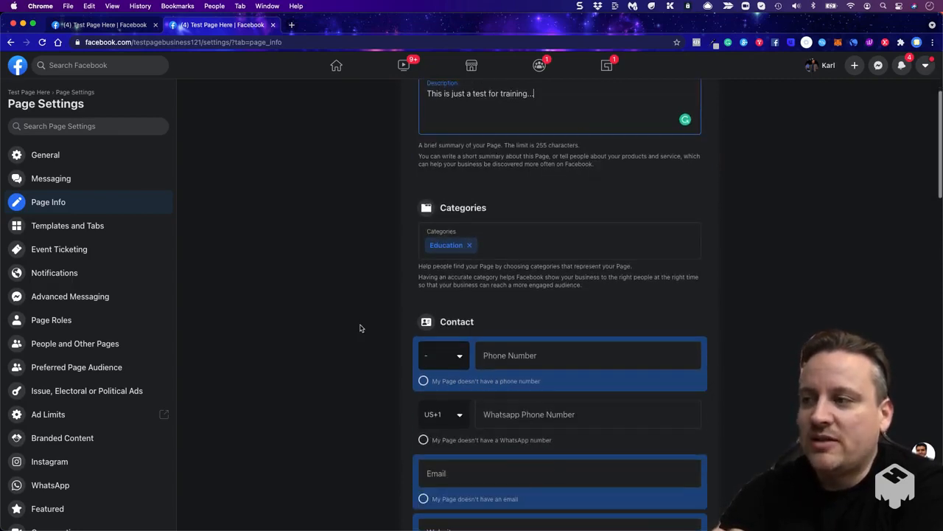
scroll(360, 328, down, 3)
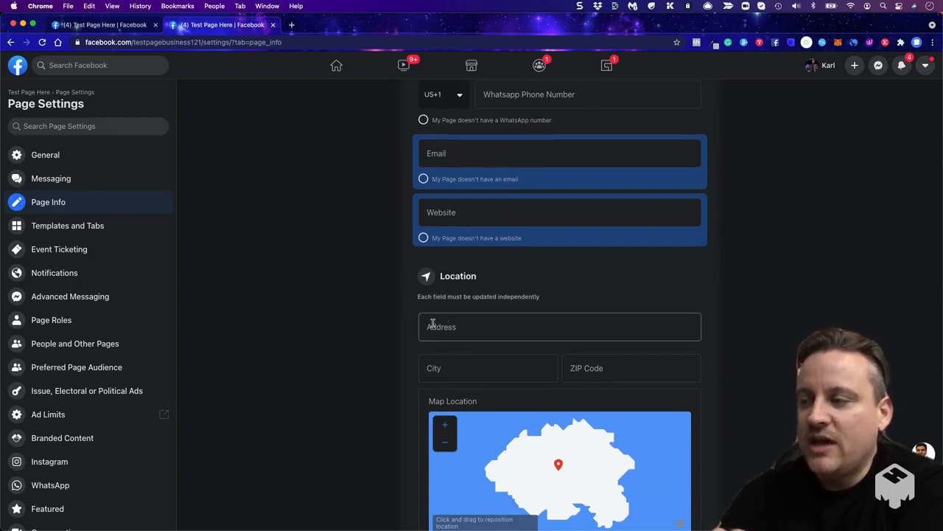
scroll(372, 333, down, 6)
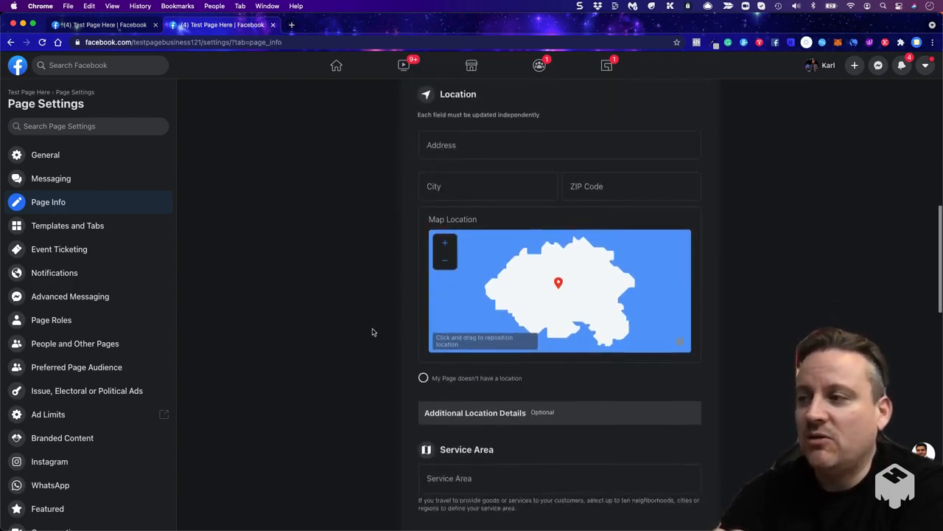
scroll(372, 332, down, 2)
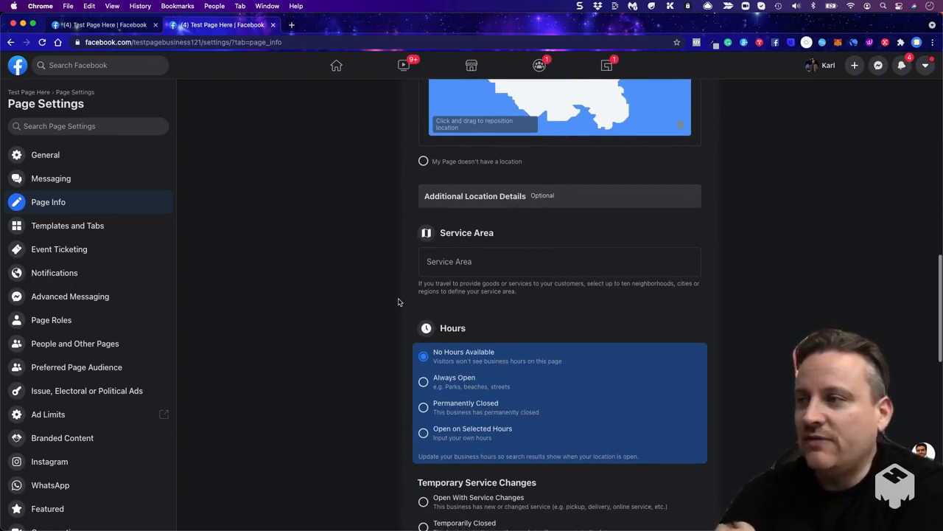
scroll(398, 301, down, 2)
scroll(390, 360, down, 4)
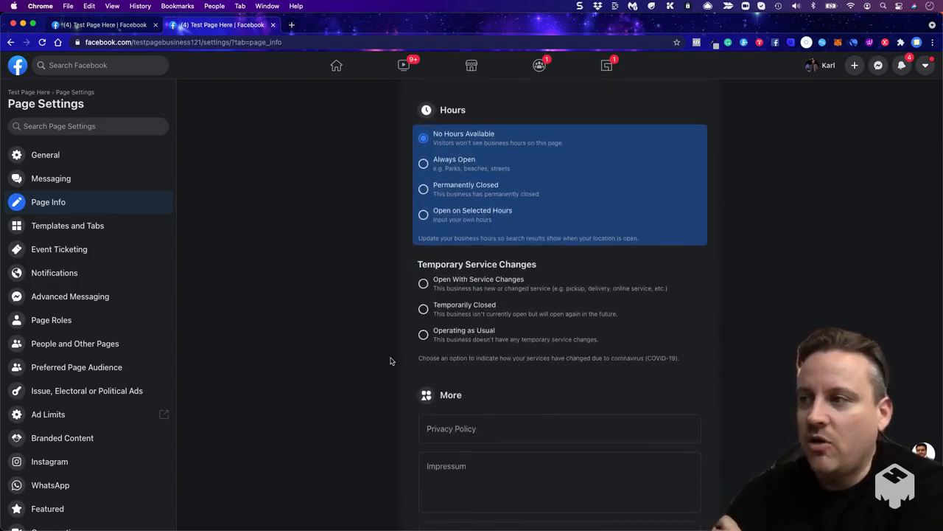
scroll(404, 302, down, 1)
scroll(403, 301, down, 1)
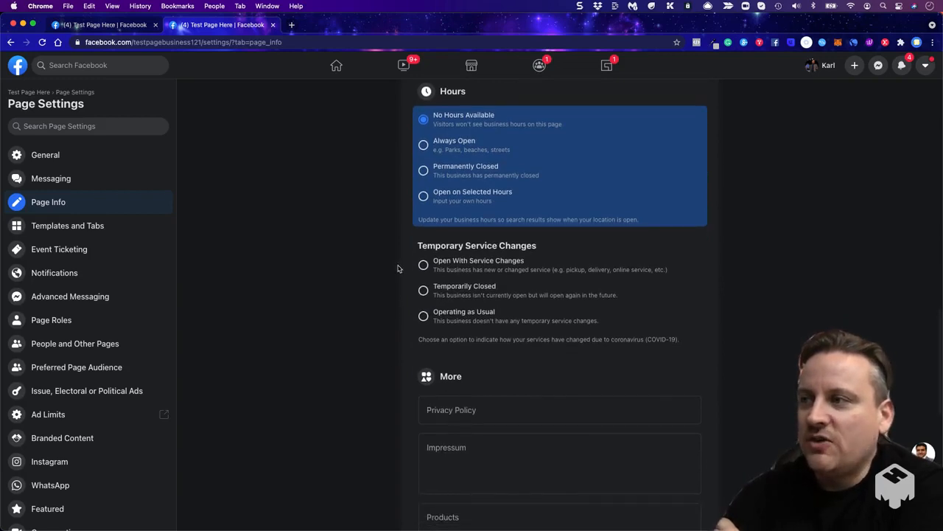
scroll(442, 260, down, 2)
scroll(375, 310, down, 5)
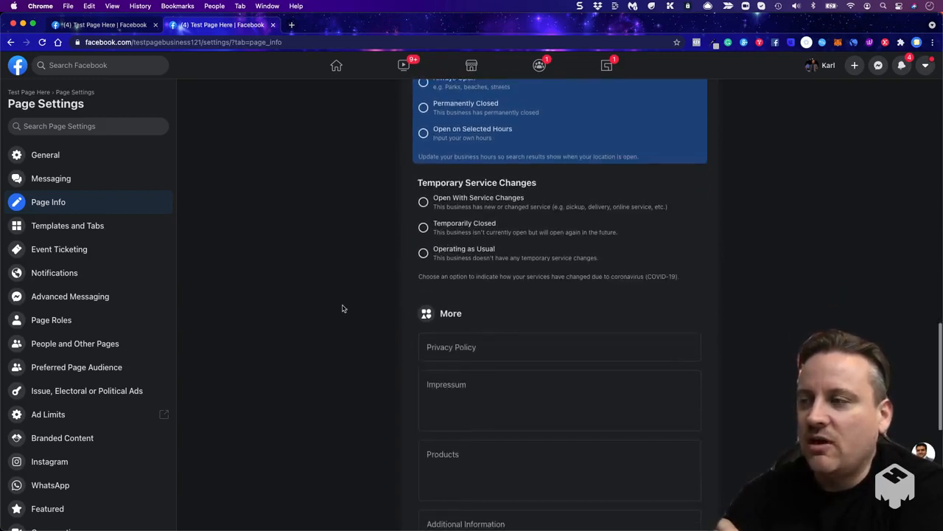
scroll(377, 324, down, 1)
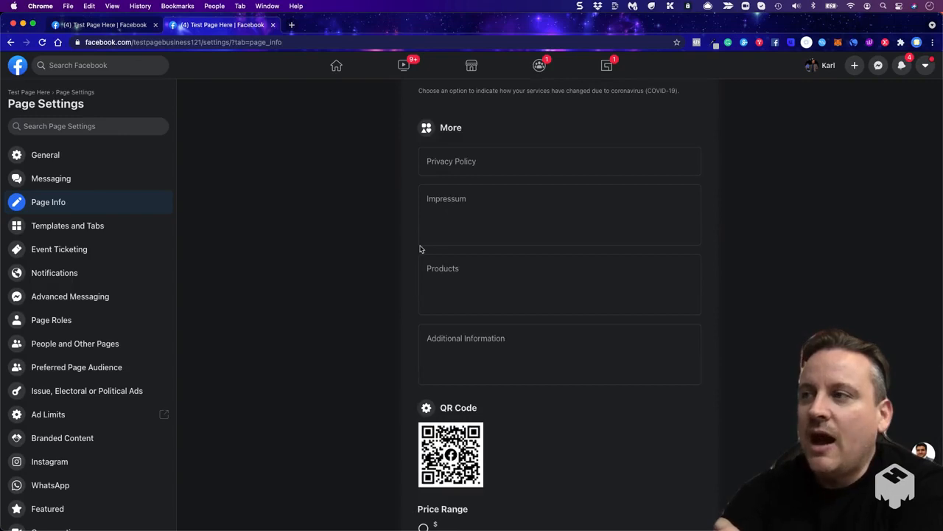
- Examine the Privacy Policy, Impressum, Products and Additional Information fields and their guidance without entering anything
click(484, 162)
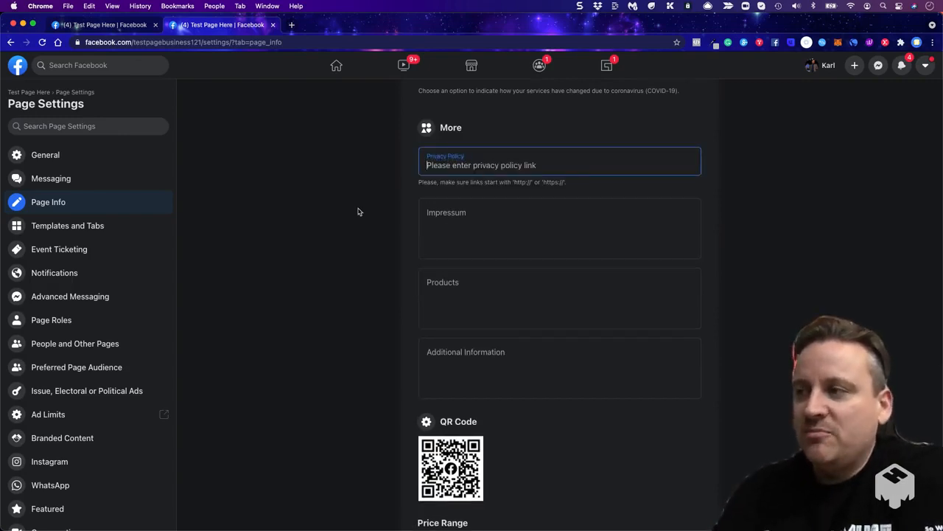
scroll(359, 212, down, 1)
scroll(435, 273, down, 2)
click(457, 270)
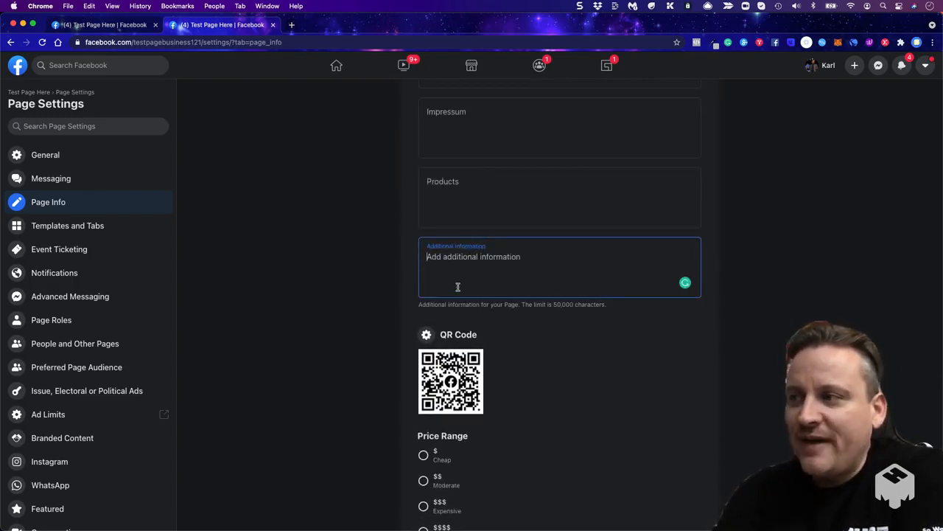
click(602, 304)
click(491, 261)
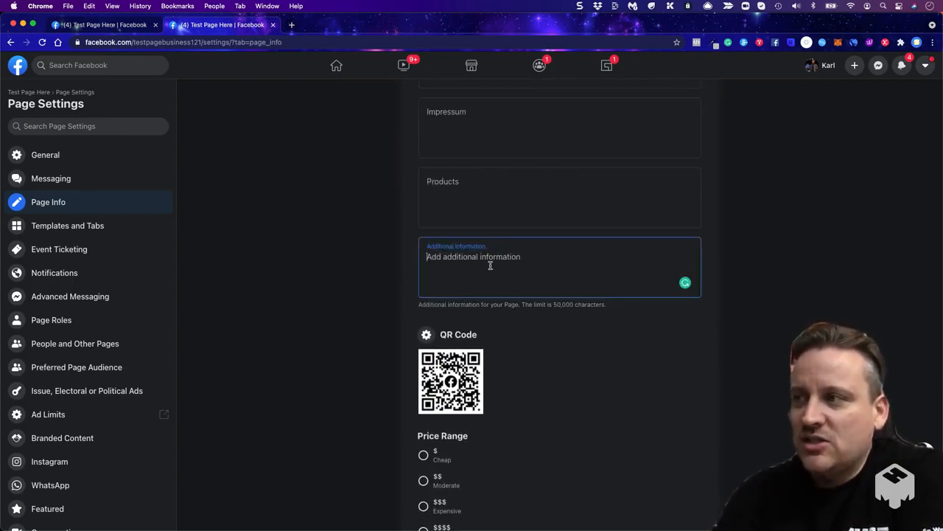
click(459, 193)
scroll(543, 219, up, 1)
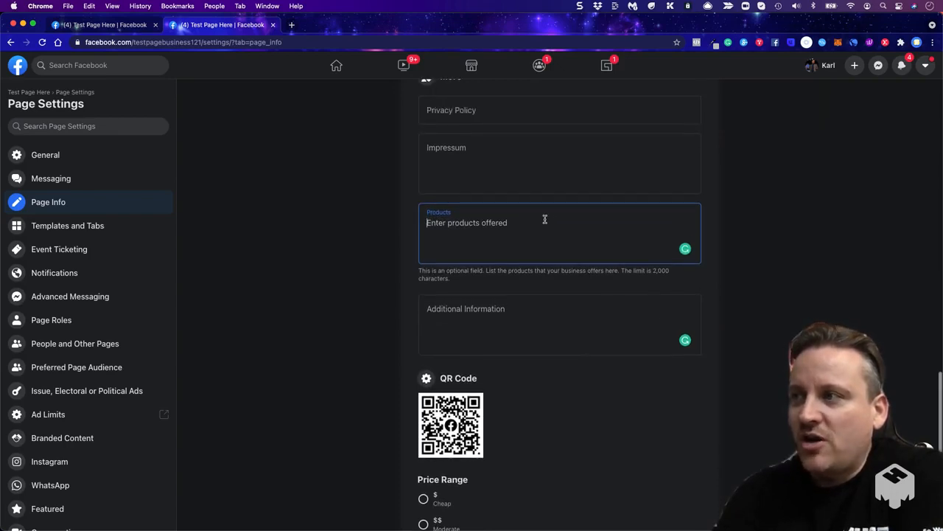
click(511, 182)
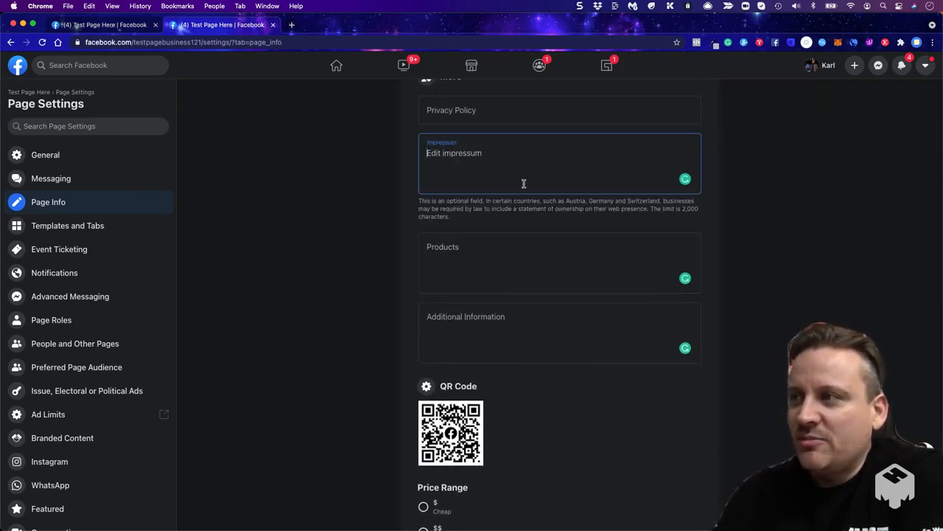
click(507, 261)
click(488, 312)
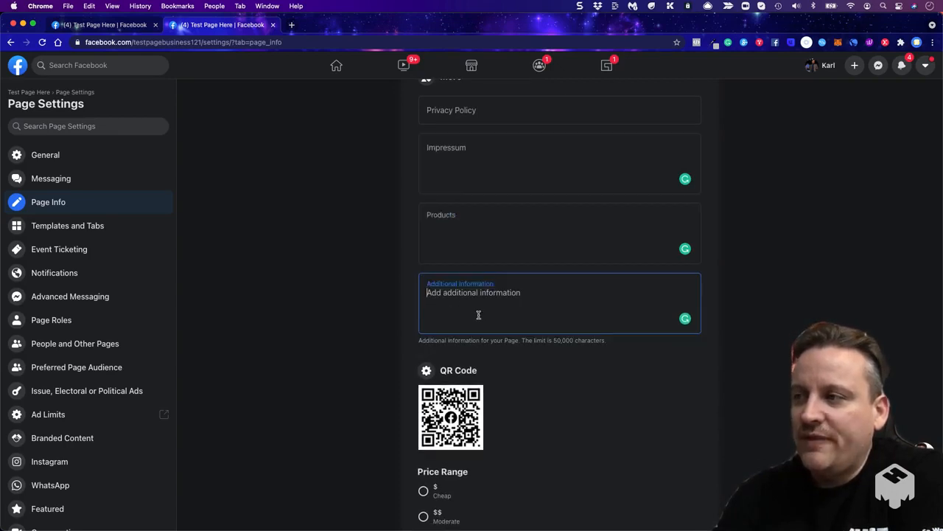
- Review the QR Code, Price Range and Other Accounts sections of the Page Info settings
scroll(361, 280, down, 5)
right_click(362, 281)
click(327, 347)
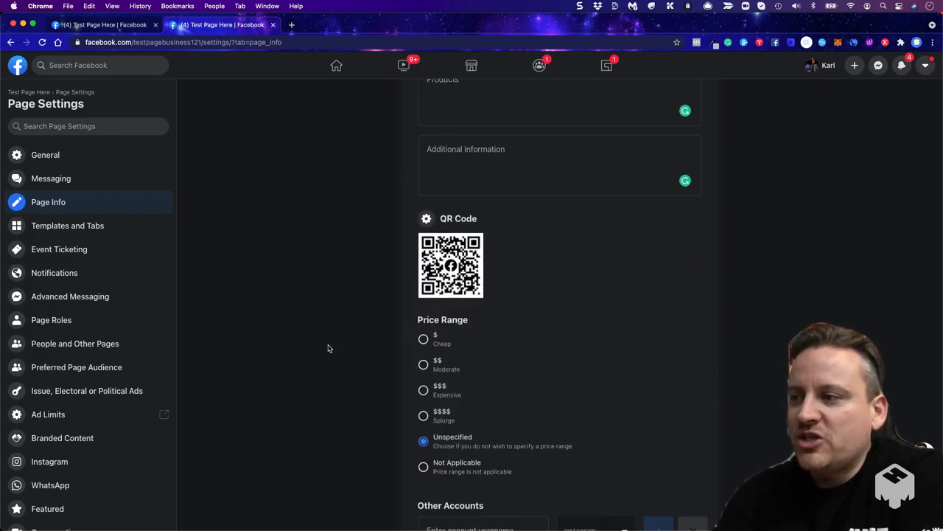
scroll(328, 347, down, 2)
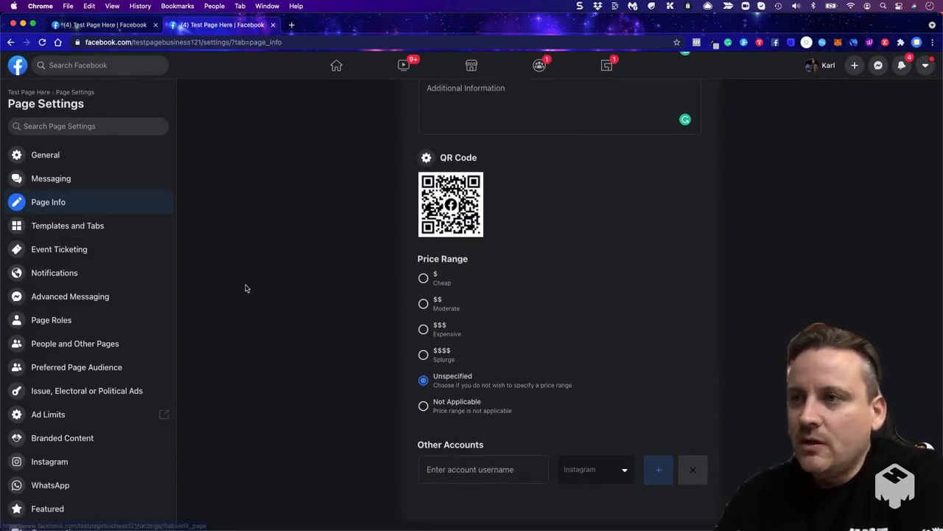
- Open the Page Roles settings and inspect the role choices for assigning a new Page role, leaving Editor selected
click(166, 320)
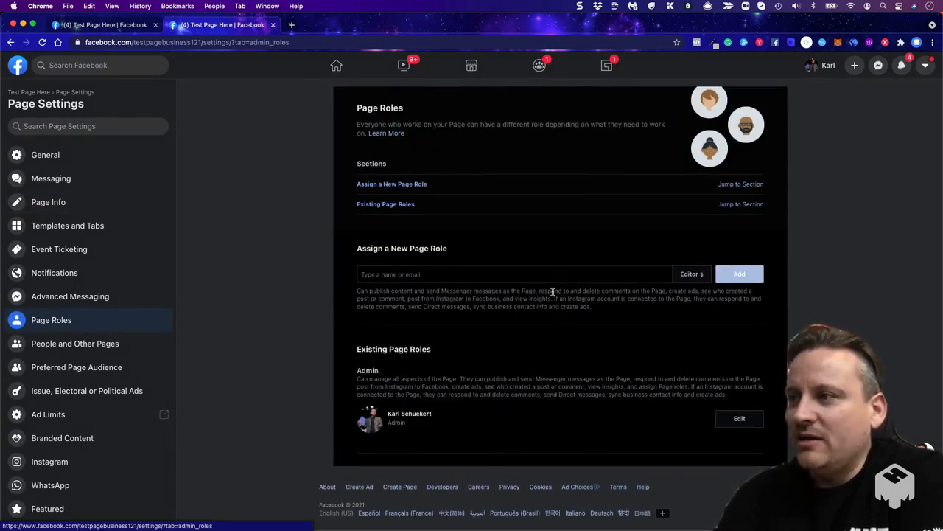
click(704, 276)
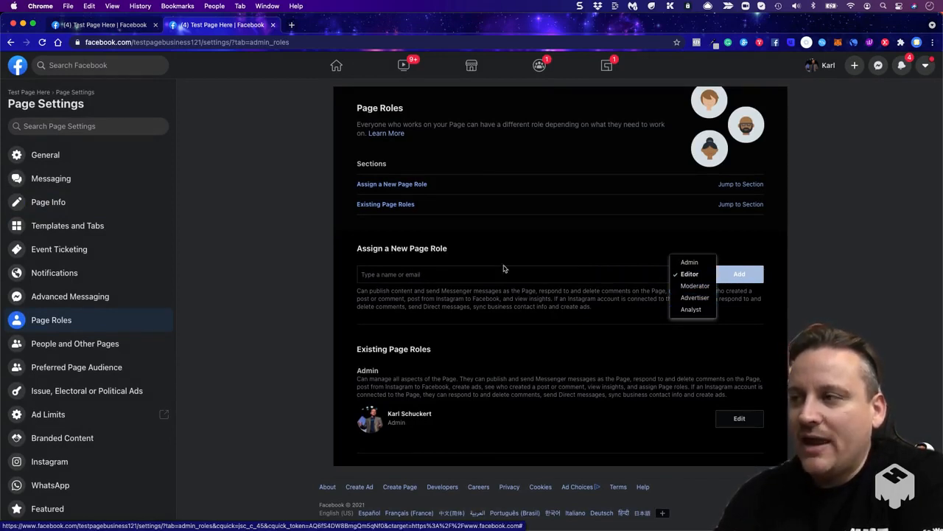
click(322, 252)
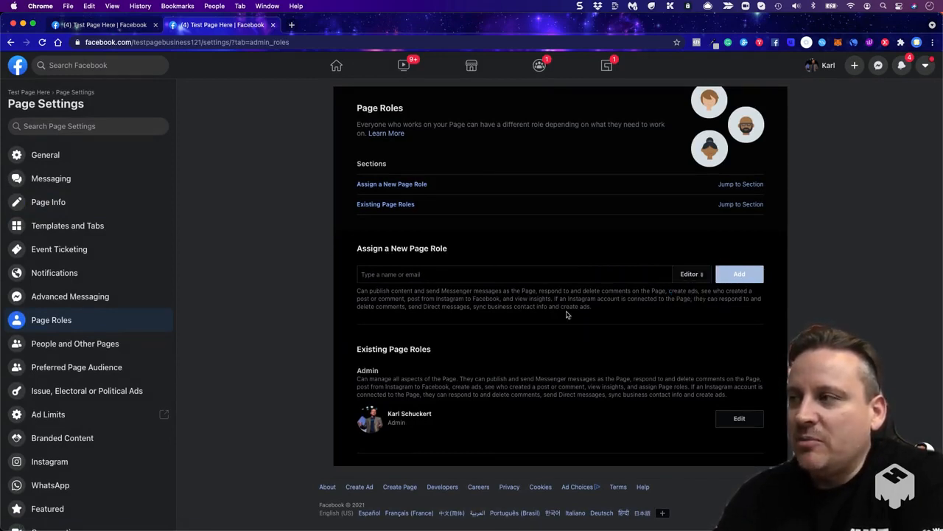
click(682, 278)
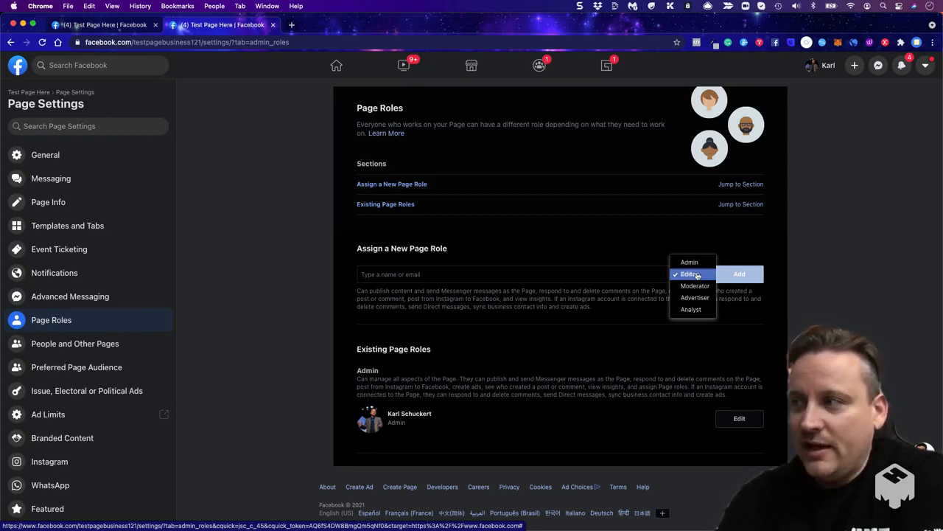
click(312, 266)
- Look through the Page's Instagram, WhatsApp, Featured and Page Management History settings in turn
scroll(81, 320, down, 3)
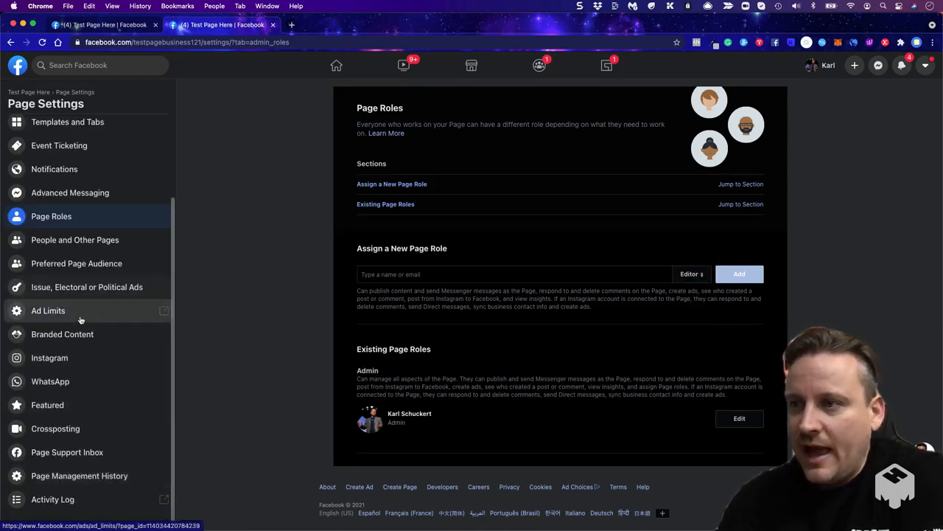
click(54, 360)
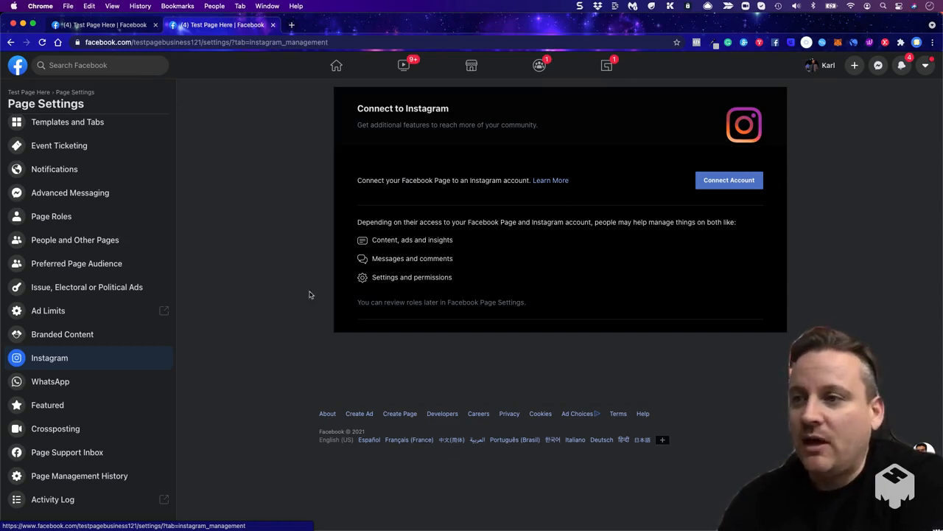
click(68, 382)
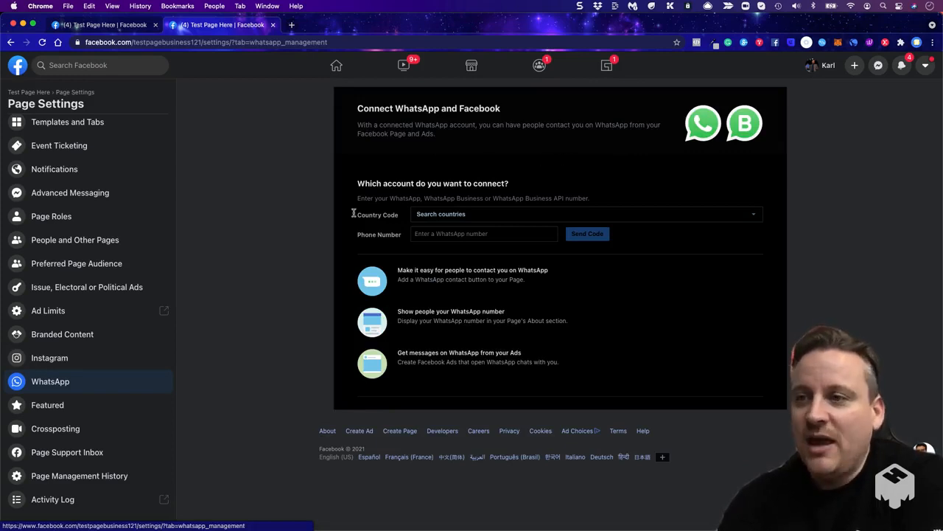
click(59, 407)
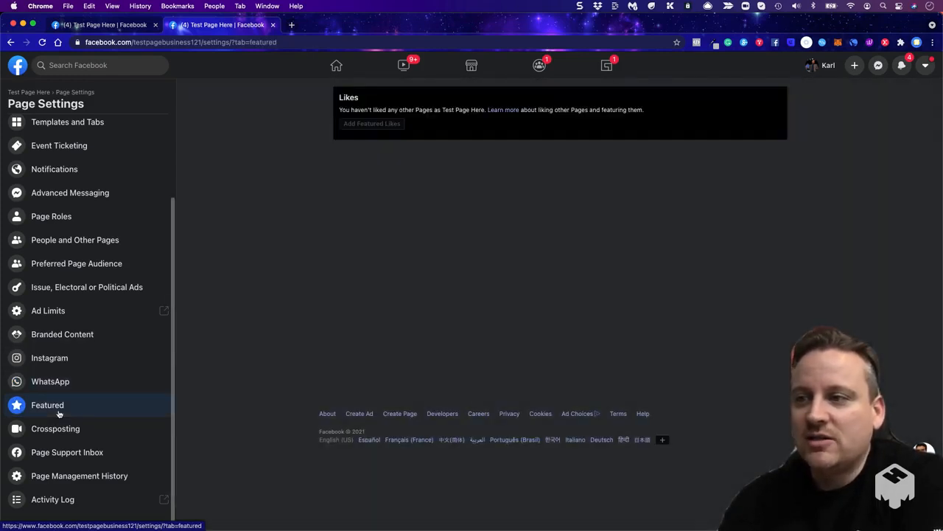
click(61, 477)
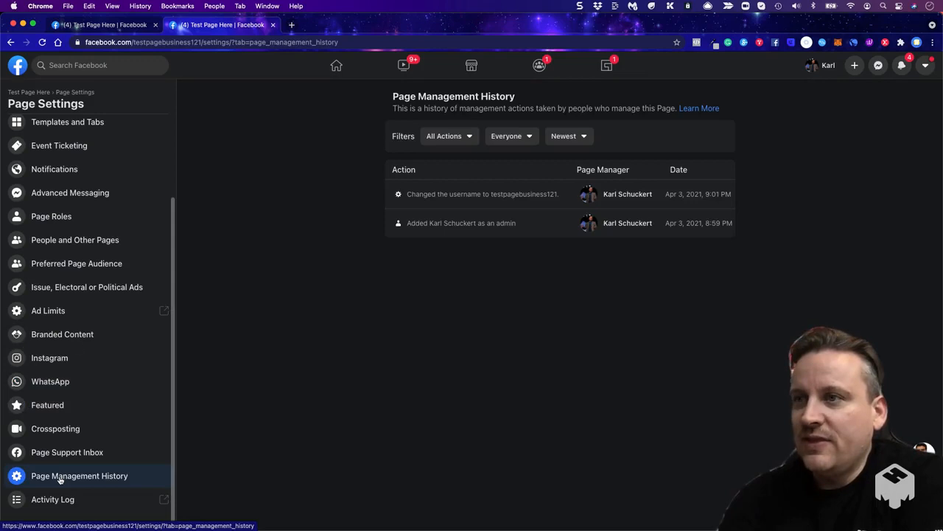
- Open the Messaging settings and review the general options, greeting, Messenger link, website chat and automated response sections
scroll(70, 383, up, 5)
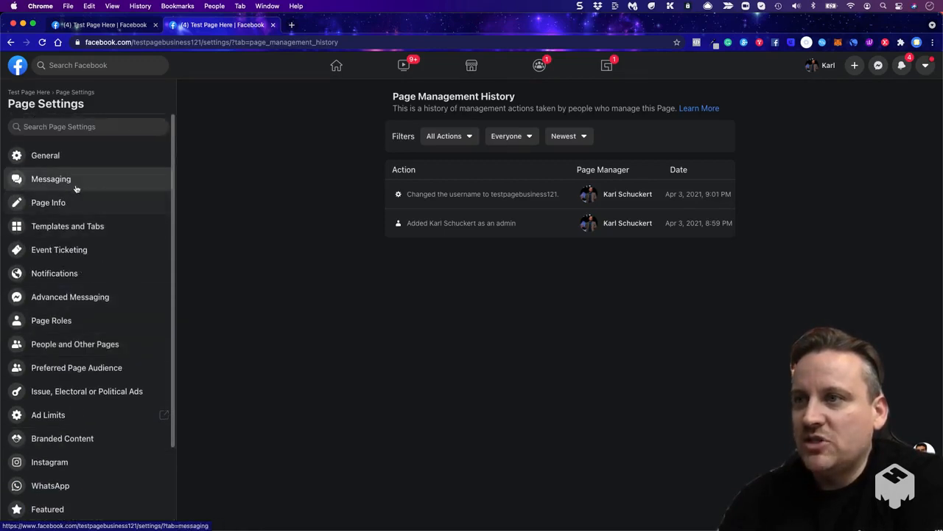
click(75, 187)
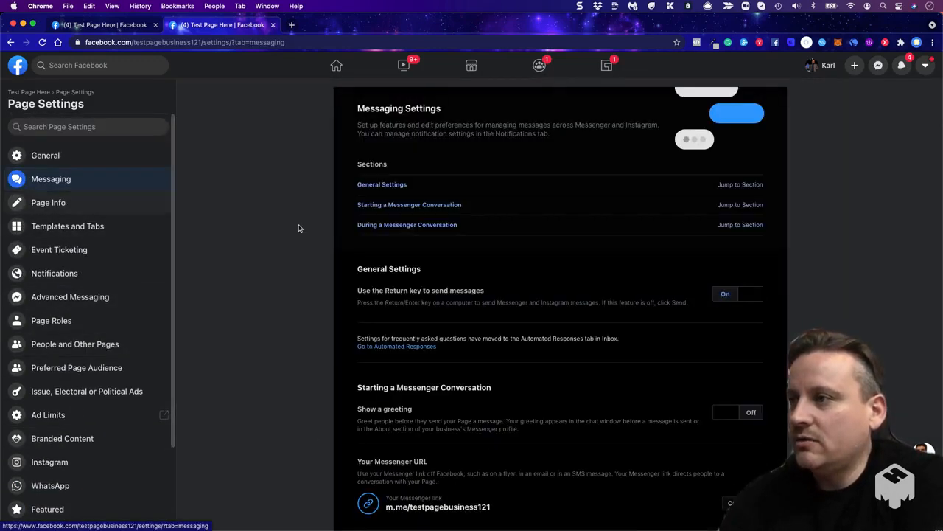
scroll(316, 204, down, 5)
click(35, 183)
scroll(307, 230, down, 3)
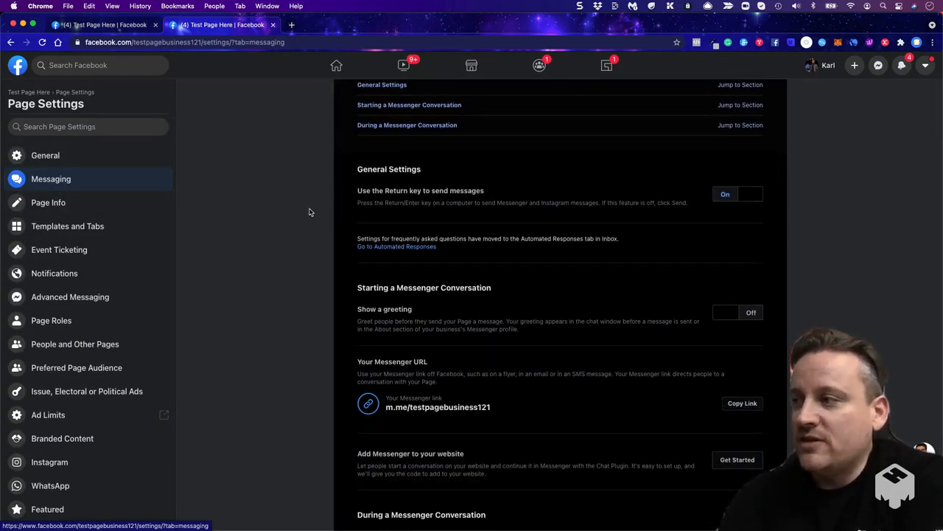
scroll(309, 212, down, 3)
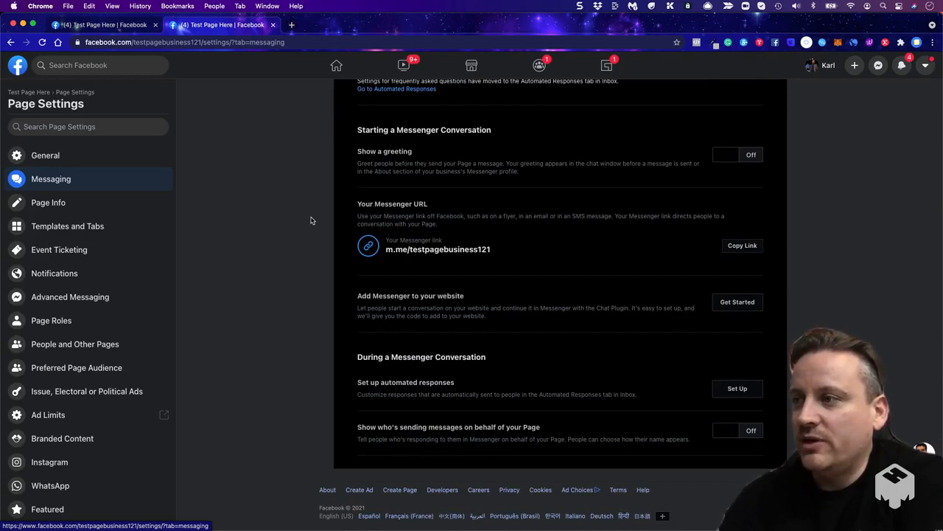
scroll(311, 219, up, 5)
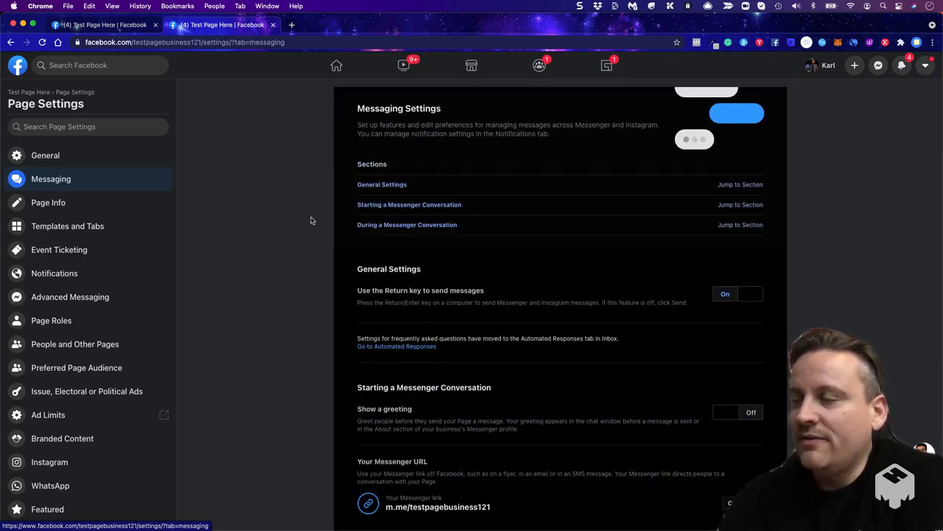
scroll(311, 219, down, 3)
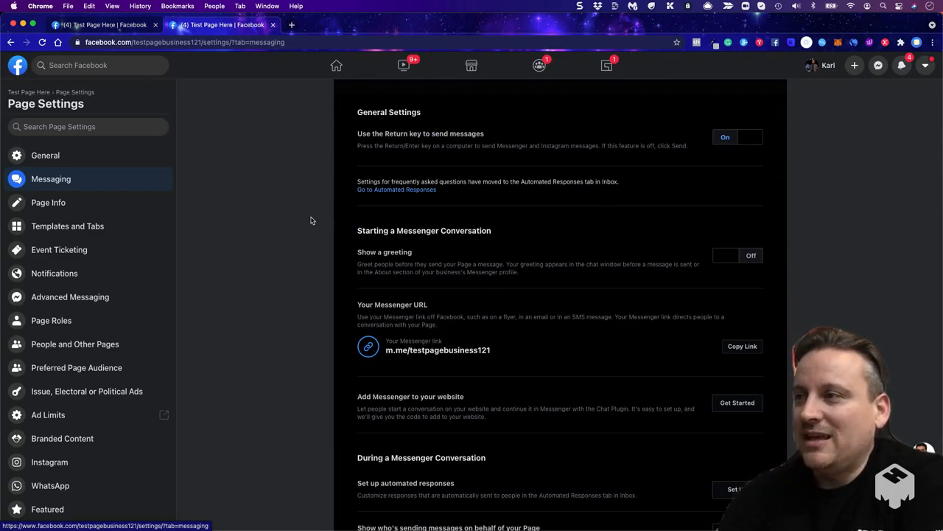
scroll(310, 220, down, 2)
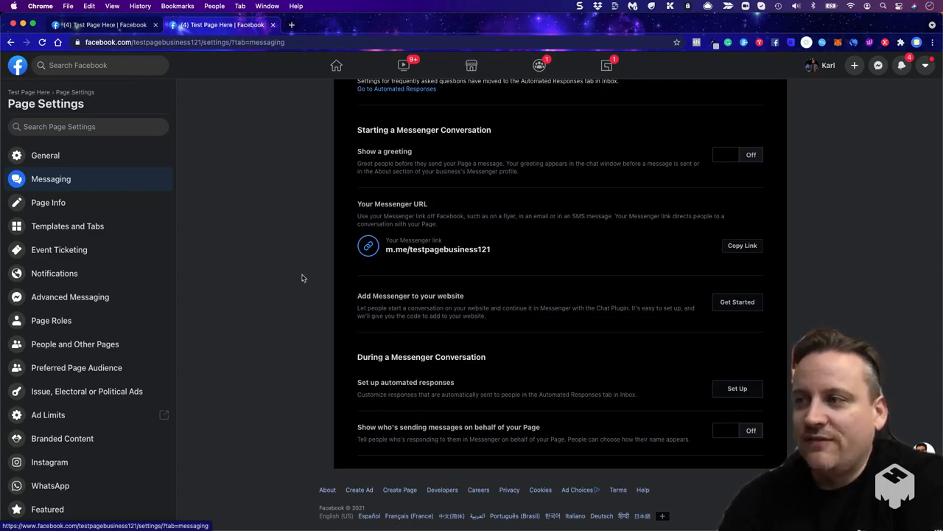
scroll(301, 317, up, 3)
scroll(302, 317, up, 1)
scroll(301, 317, up, 1)
scroll(302, 318, down, 5)
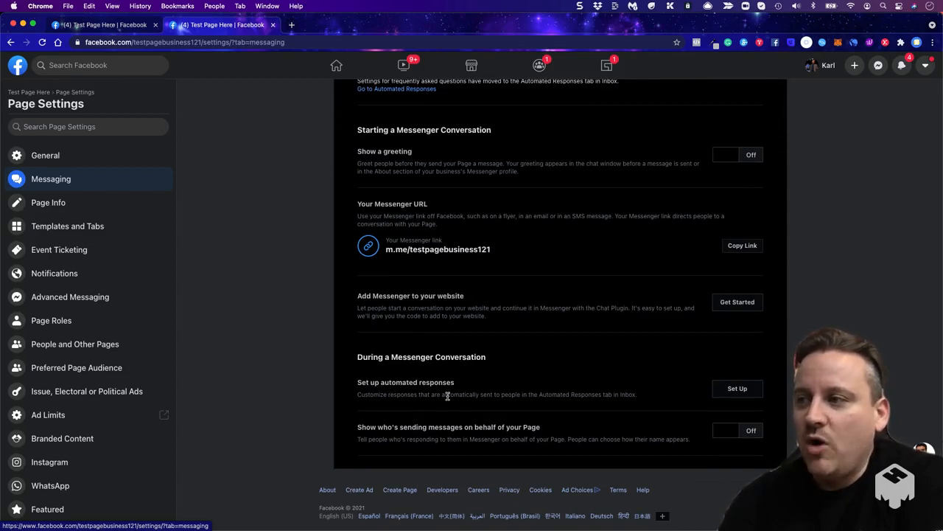
- Open the automated responses setup, try the Instant Reply switch, and collapse the Share and Get Information group
click(736, 388)
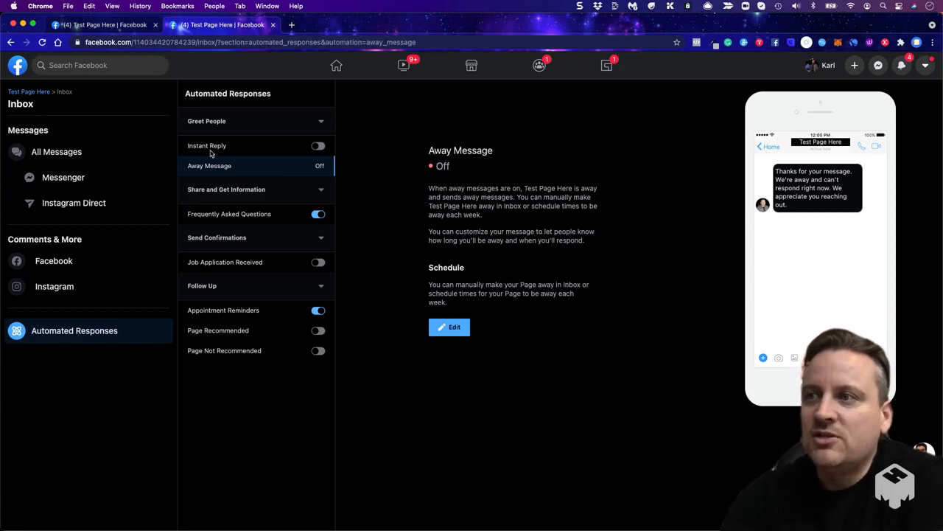
click(317, 147)
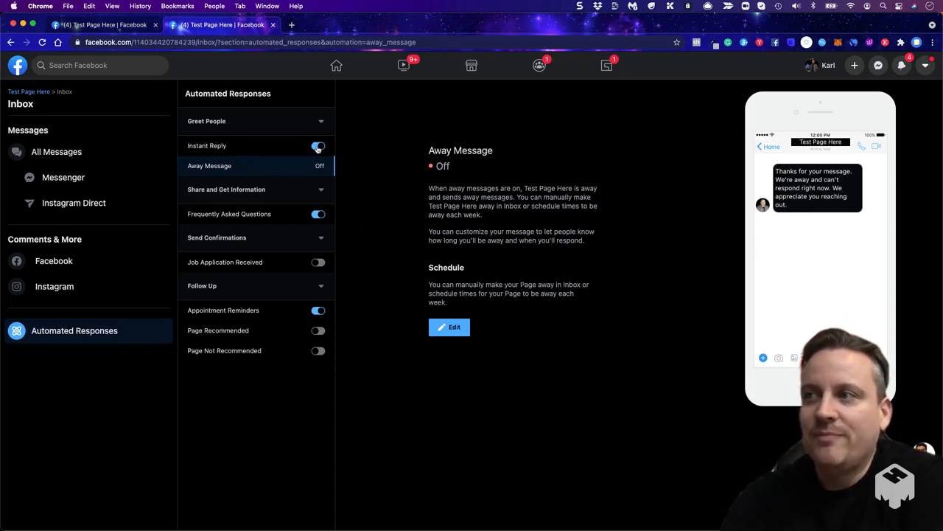
click(315, 196)
click(307, 223)
click(310, 218)
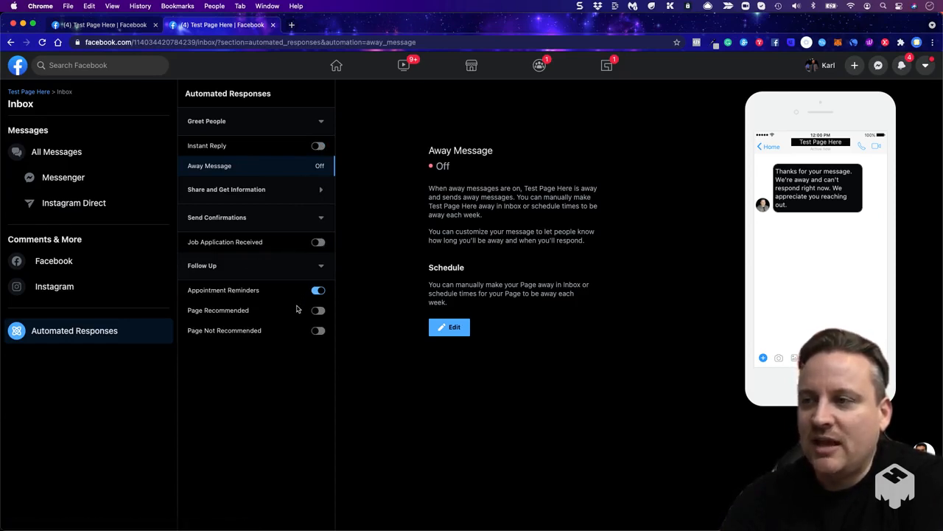
- View the Appointment Reminders response and try the Page Recommended and Page Not Recommended switches, leaving both off
drag(189, 290, 259, 297)
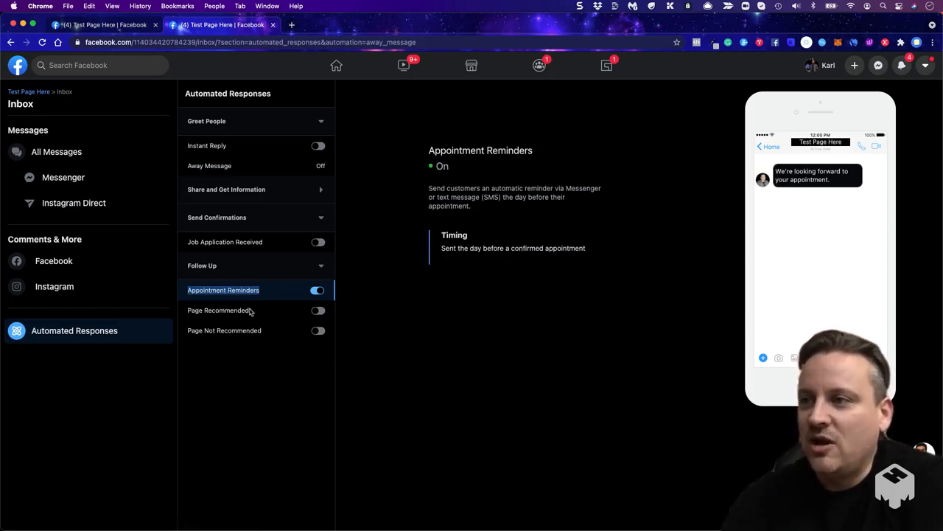
click(312, 314)
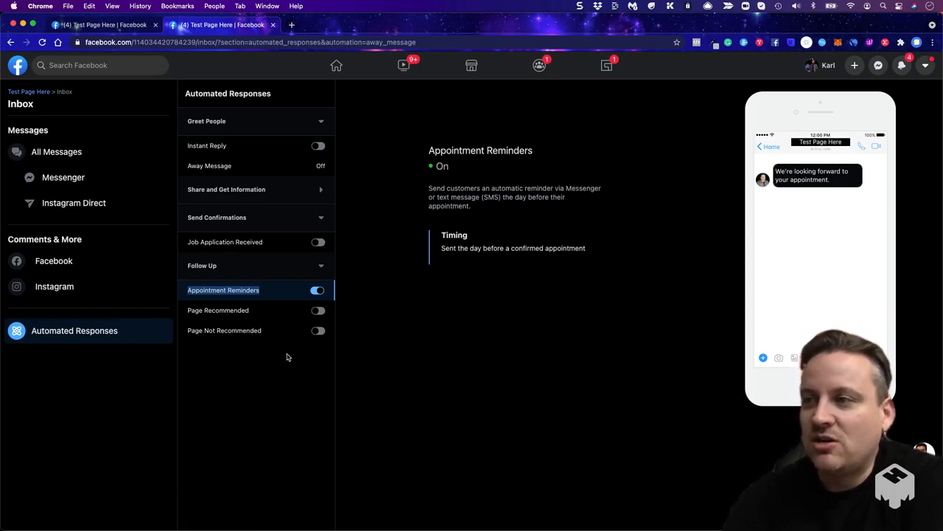
click(318, 330)
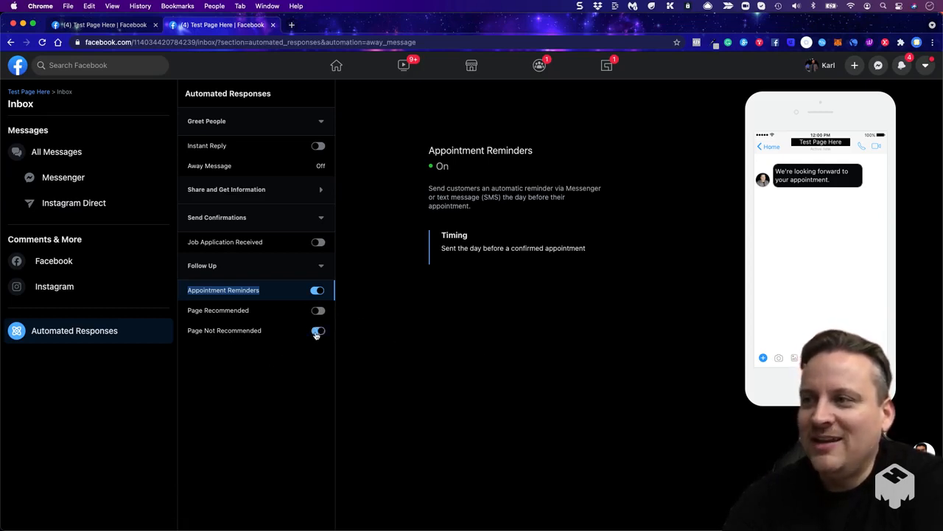
click(322, 312)
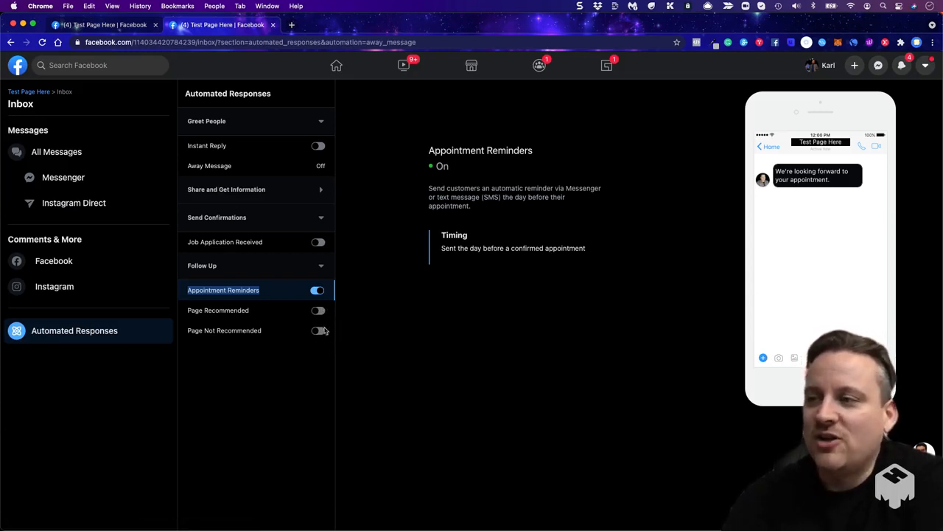
- Look through the Page inbox's Messenger, Instagram Direct and Facebook comments sections
click(72, 179)
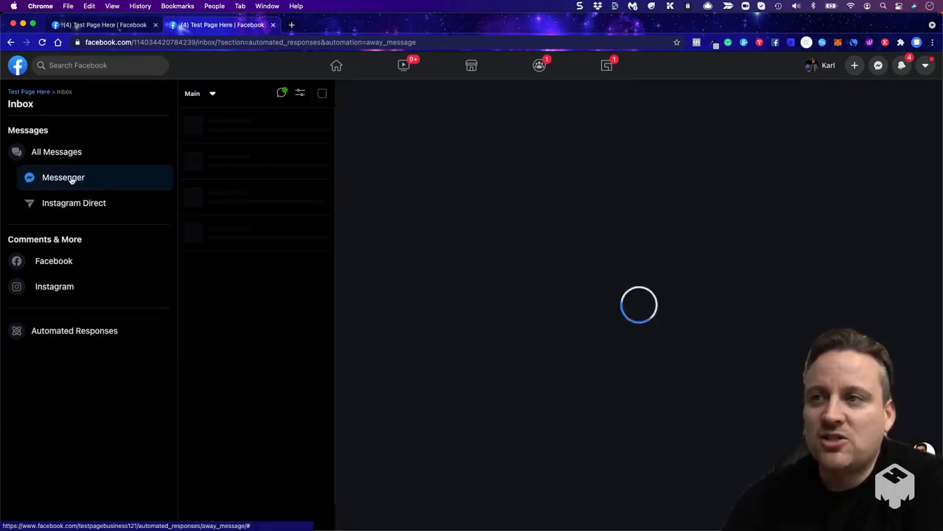
click(76, 205)
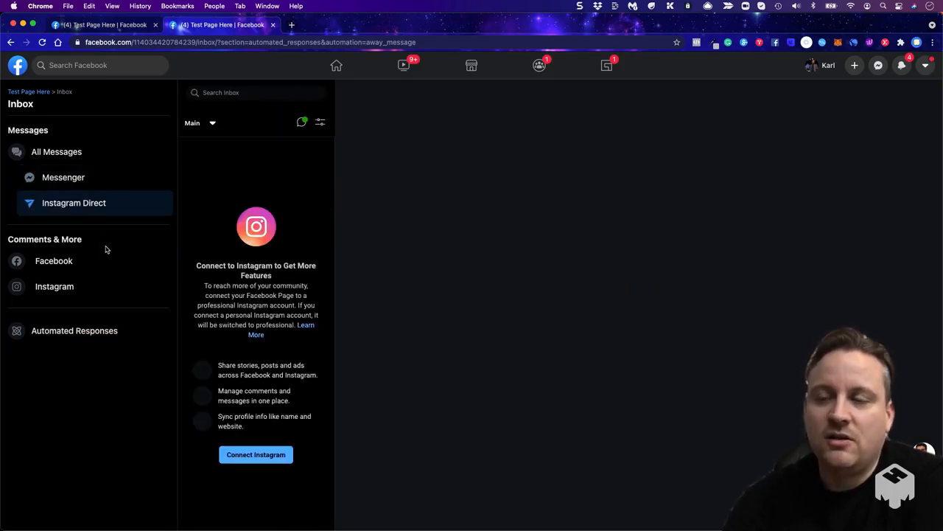
click(84, 267)
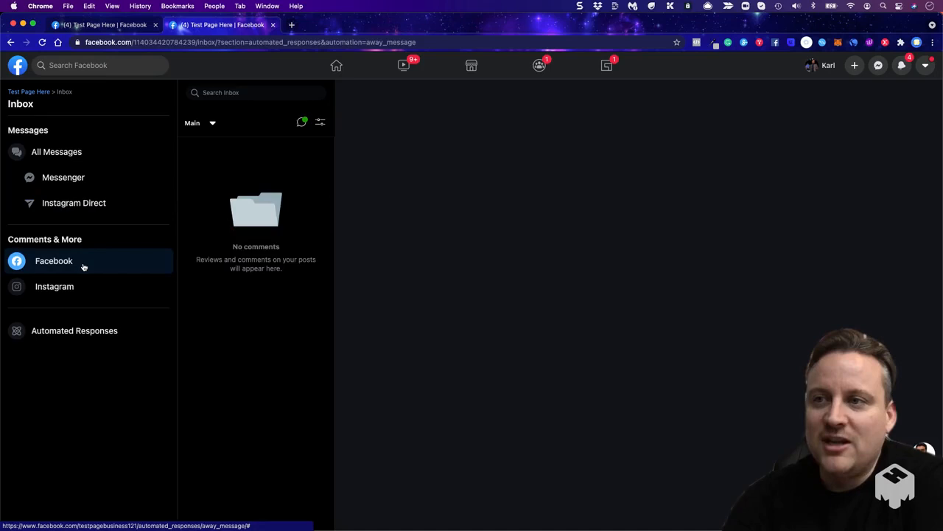
- View the inbox's Instagram comments and Automated Responses sections, and return to the Test Page Here Page
click(84, 287)
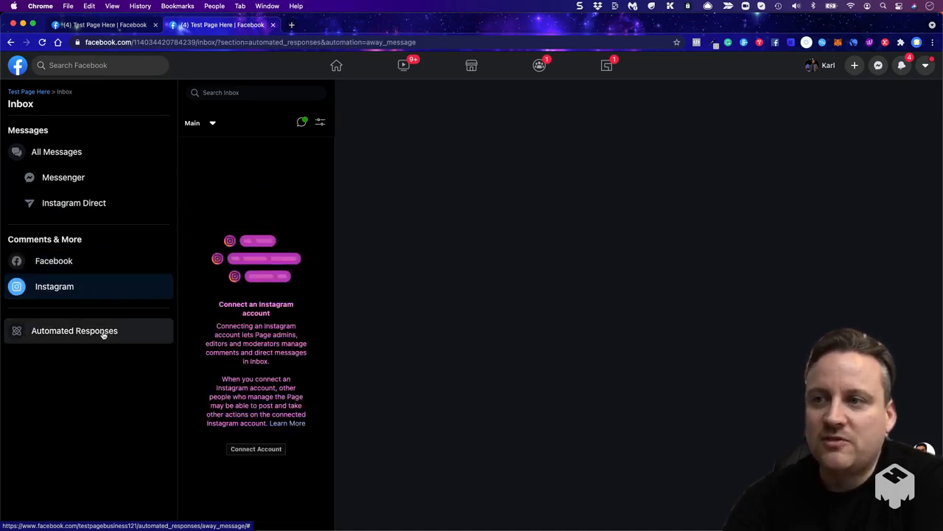
click(98, 332)
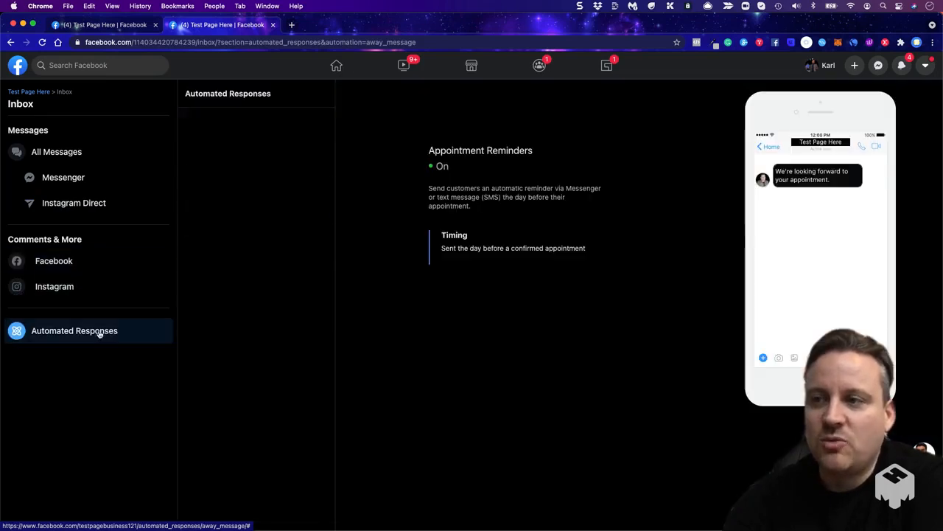
click(42, 94)
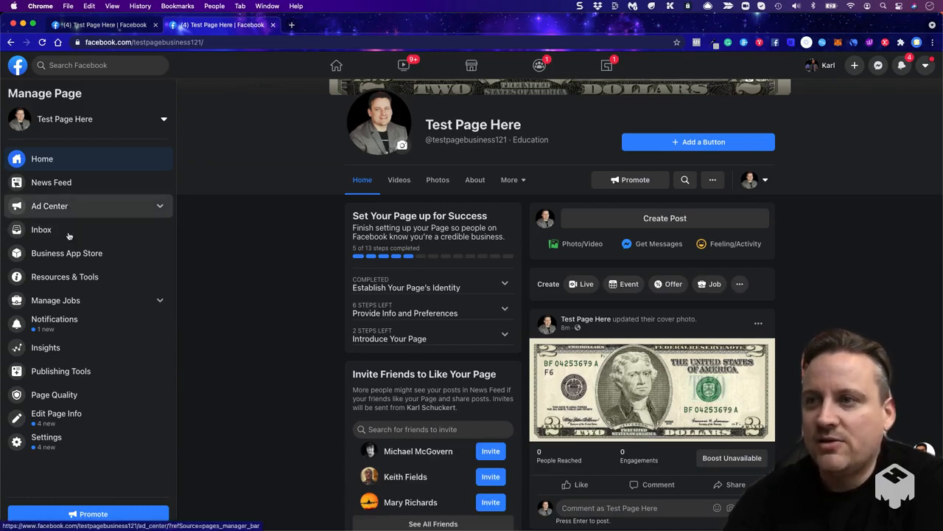
- Open the Page's Edit Tabs option to view its template and tab settings
scroll(74, 274, up, 3)
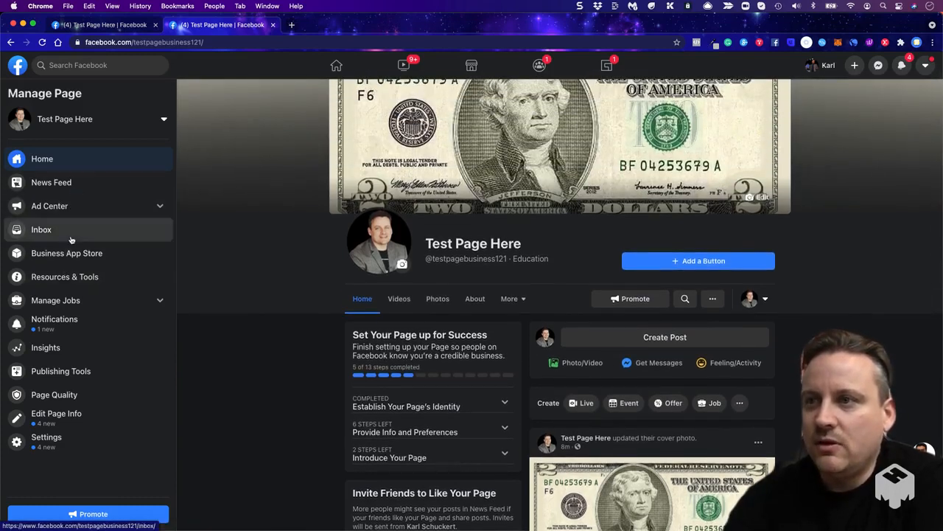
scroll(331, 391, down, 1)
click(518, 293)
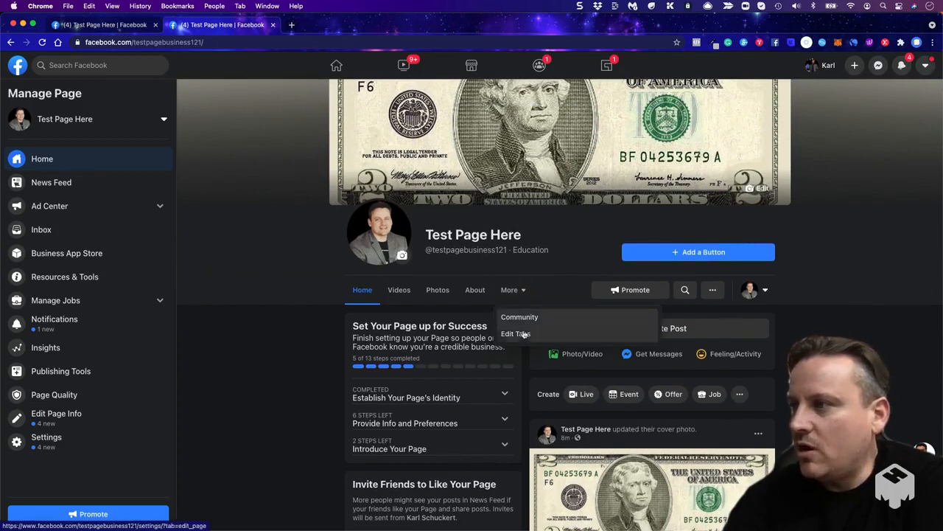
click(525, 334)
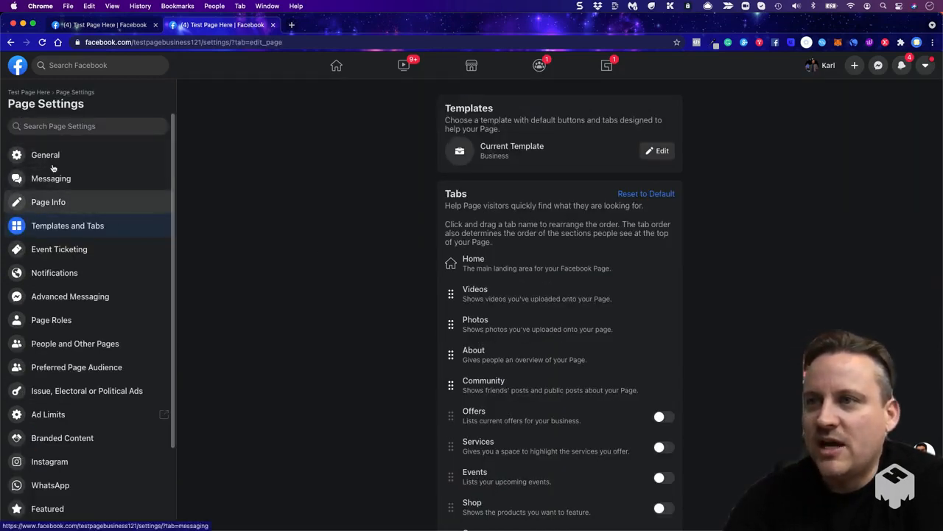
- Open Advanced Messaging and examine its general settings, whitelisted domains, requested features and high-volume messages sections
click(52, 298)
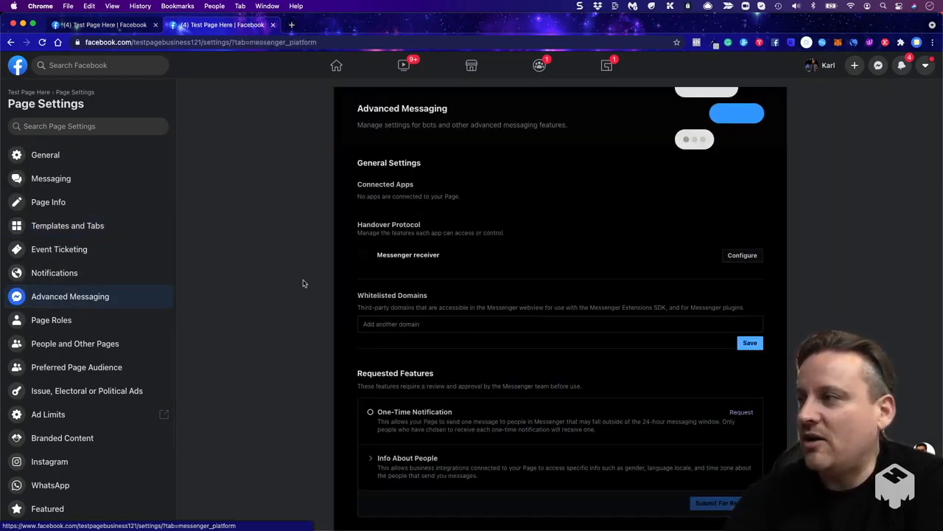
scroll(302, 283, down, 2)
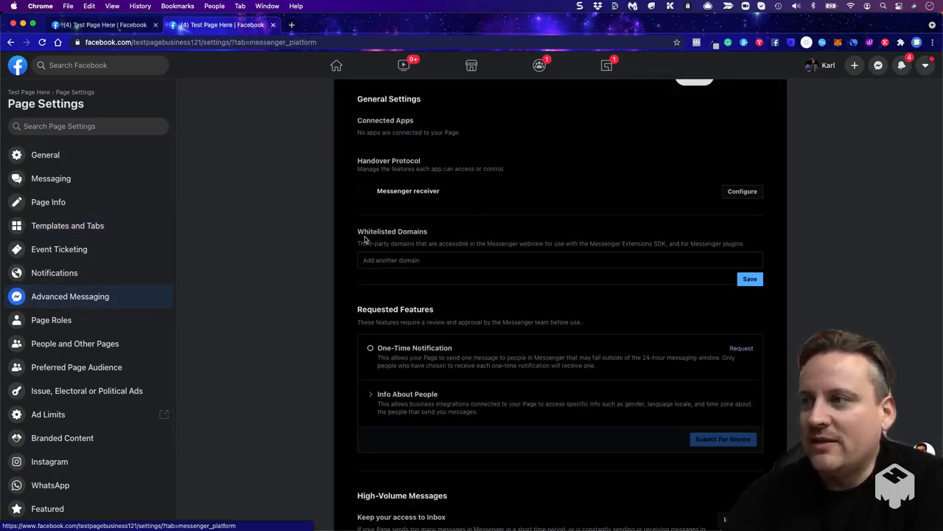
scroll(307, 280, down, 1)
scroll(307, 280, down, 1)
scroll(307, 280, up, 3)
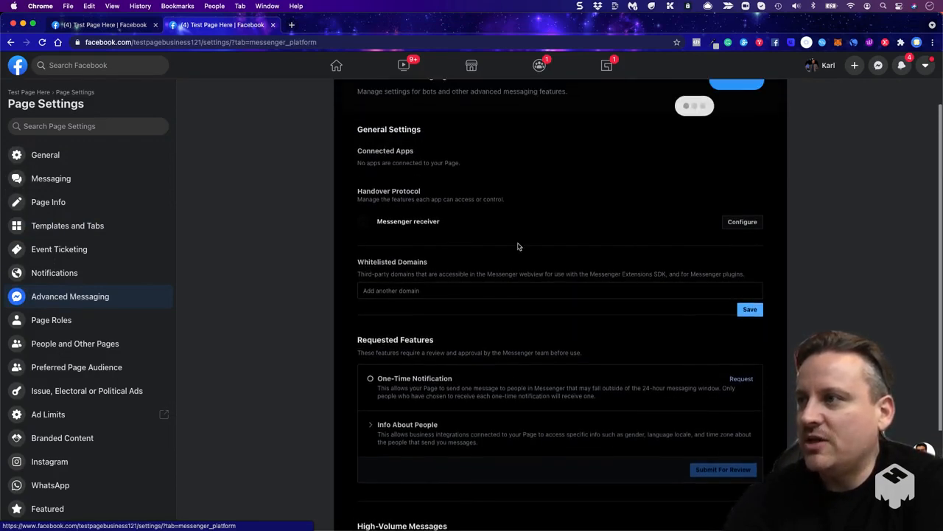
- View the primary and secondary receiver options for the Handover Protocol and close them without selecting a receiver
click(740, 229)
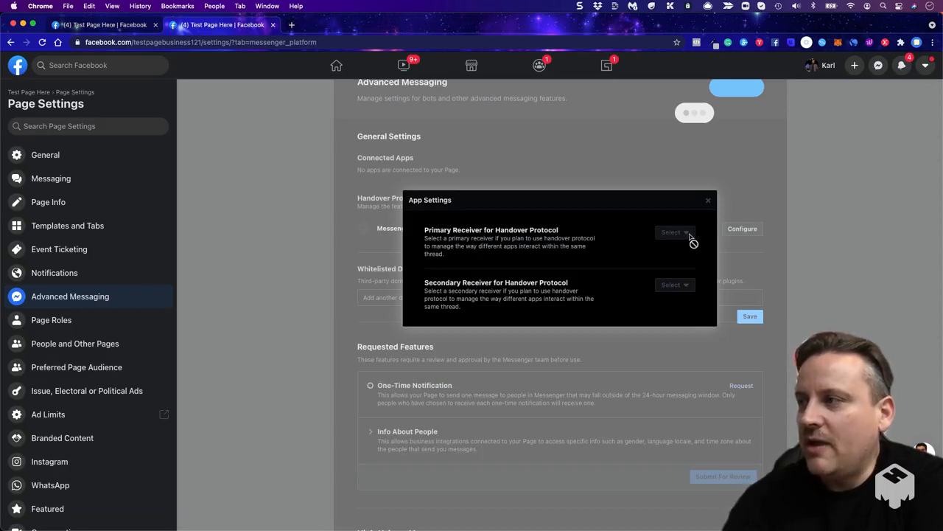
click(706, 202)
scroll(316, 250, down, 1)
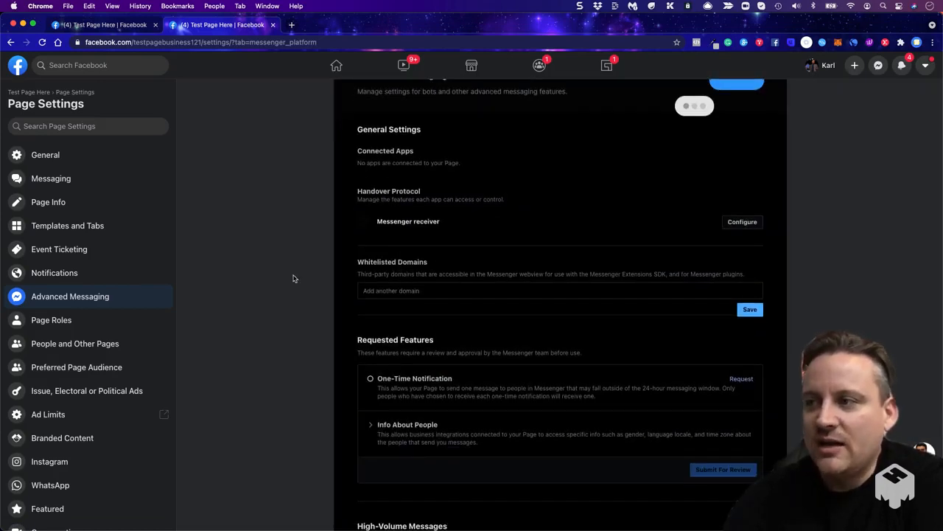
- Request the One-Time Notification feature for the Page and accept its request dialog
scroll(293, 278, down, 4)
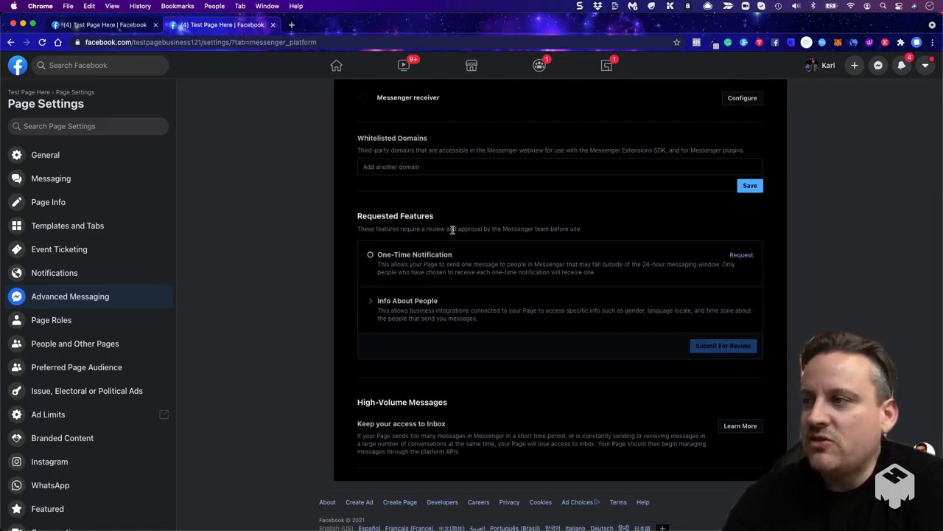
drag(357, 215, 476, 217)
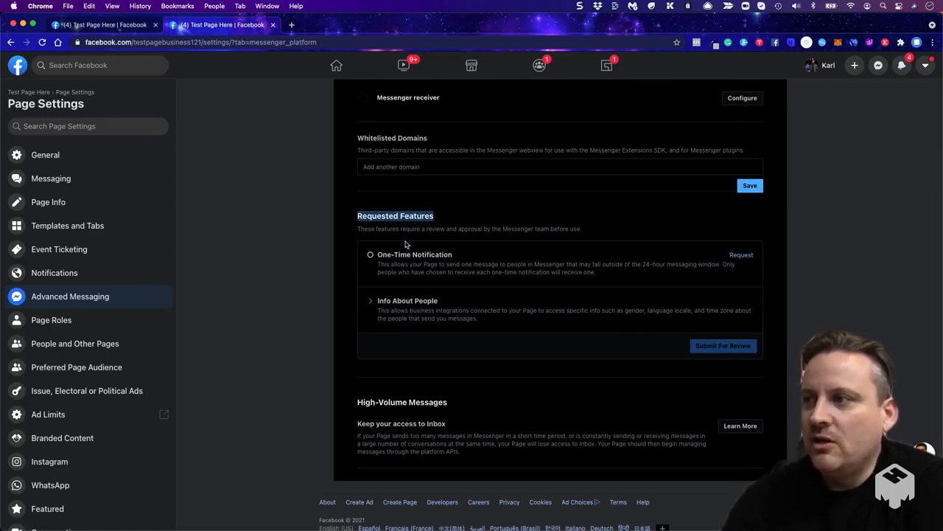
click(741, 256)
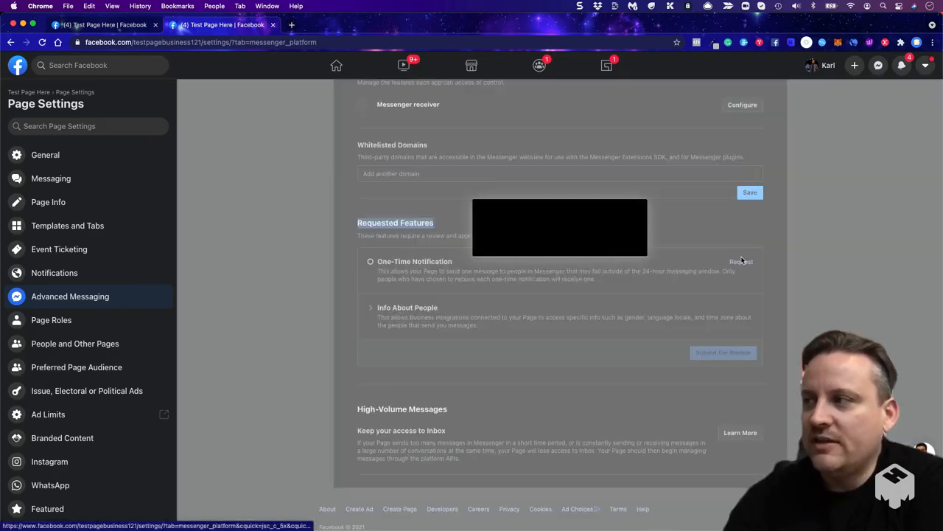
click(708, 317)
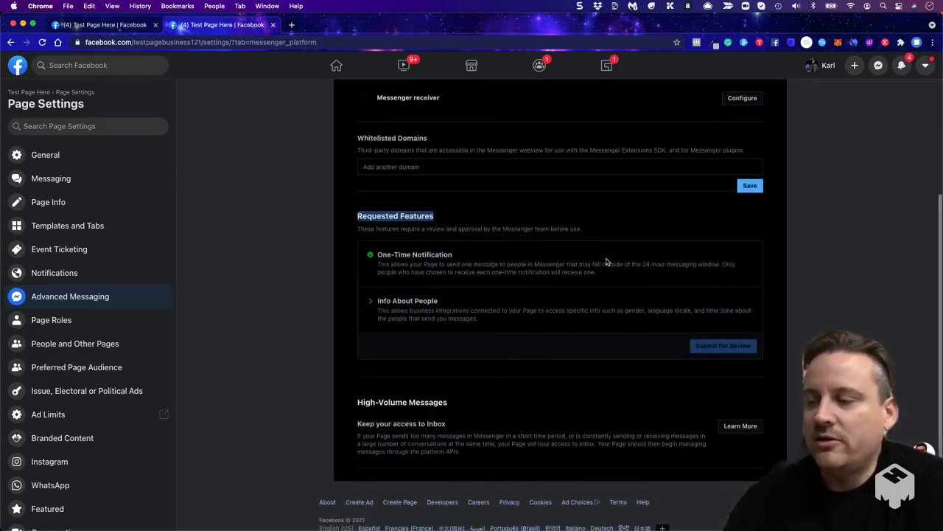
mouse_move(380, 255)
mouse_down()
mouse_move(462, 256)
mouse_move(369, 255)
mouse_up()
click(365, 254)
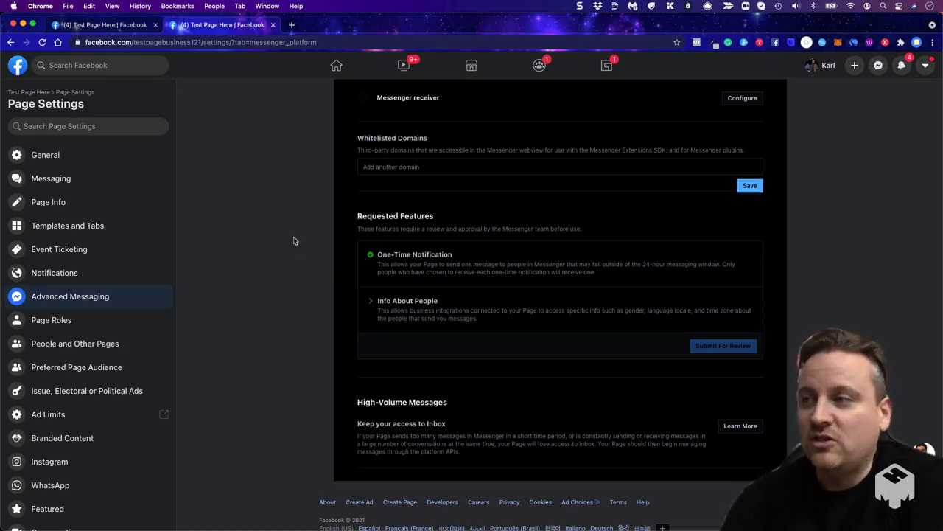
- Look over the rest of Advanced Messaging and the remaining Page Settings sections
scroll(293, 241, down, 1)
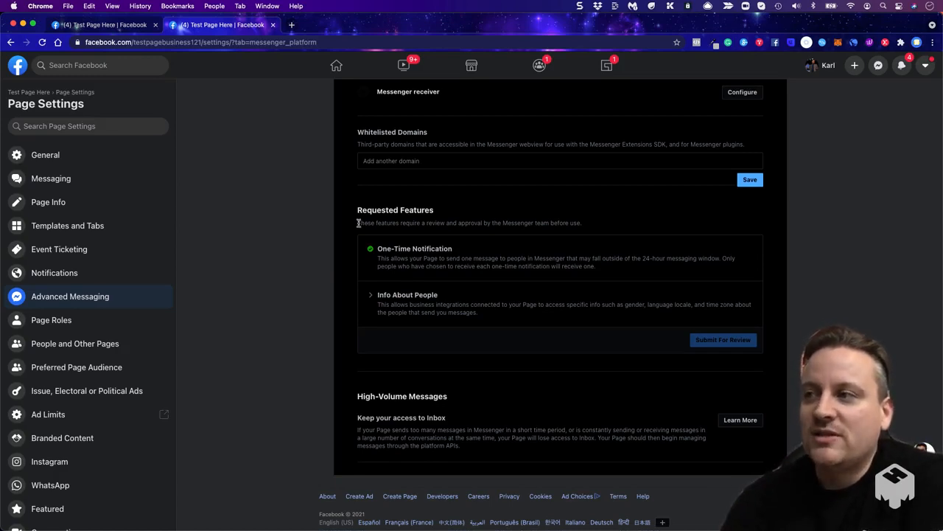
scroll(295, 267, down, 1)
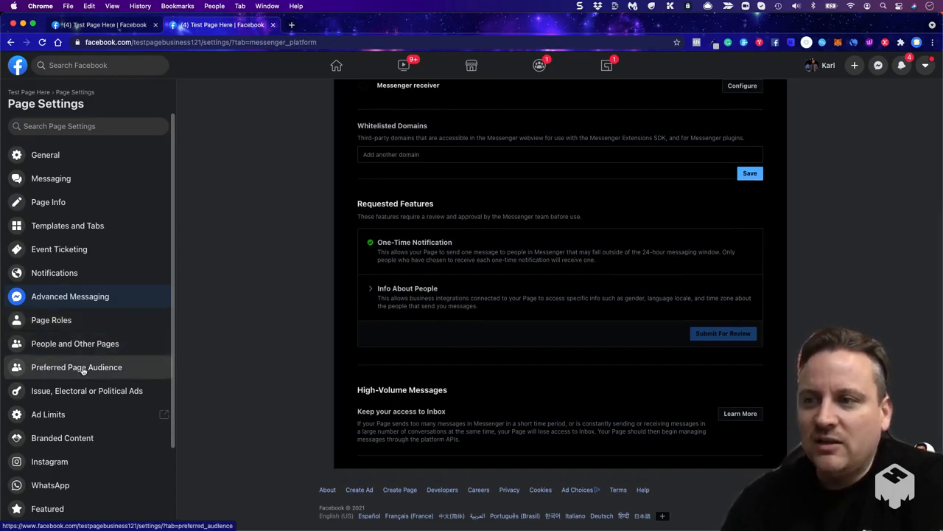
scroll(65, 439, down, 3)
scroll(65, 439, up, 3)
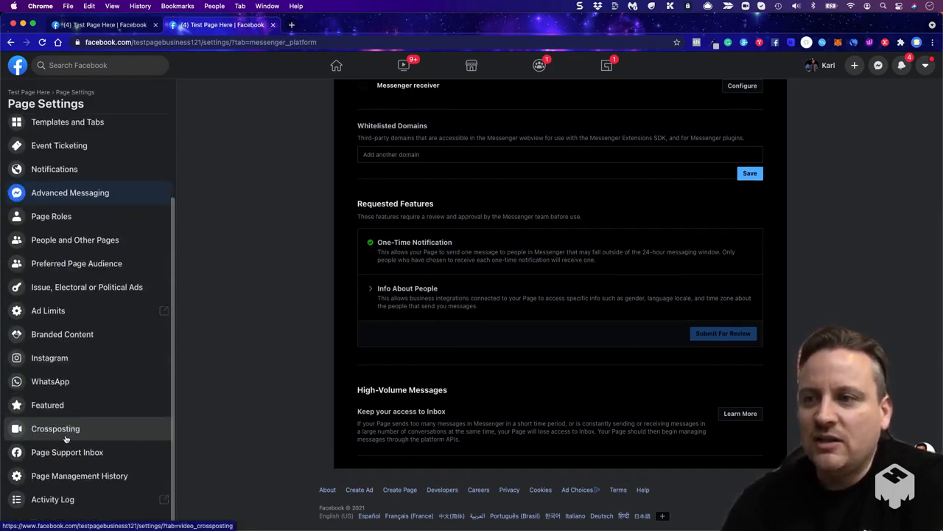